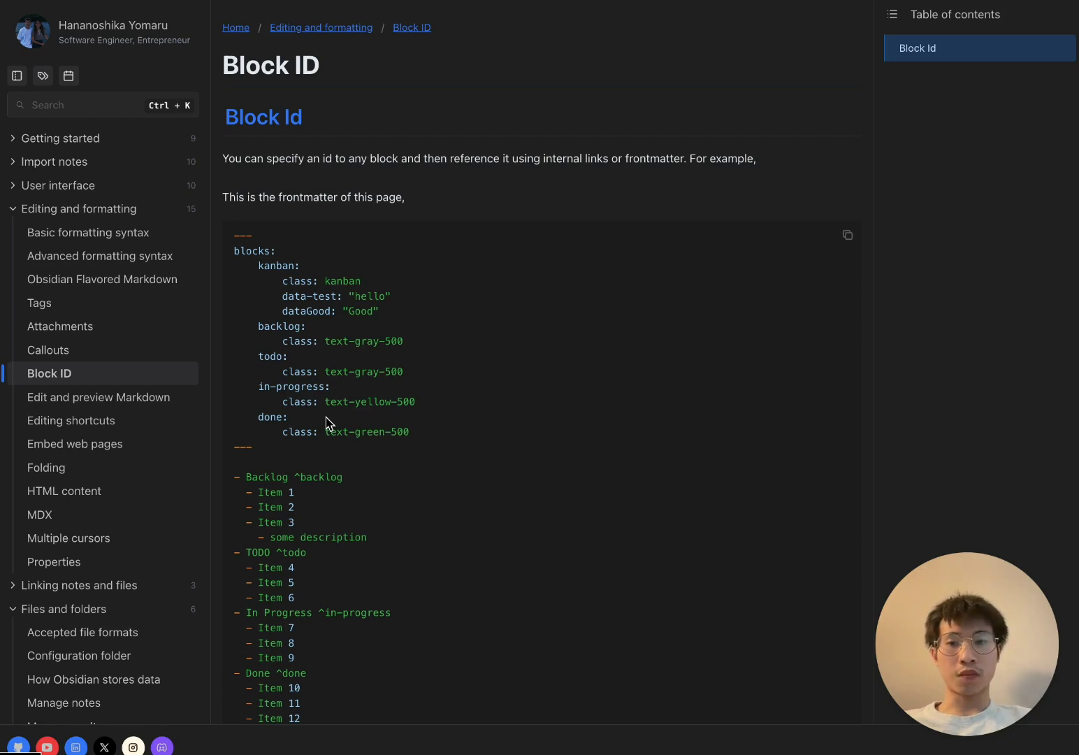
Search 'interna', open the Internal links page and scroll to 'Link to a block in a note'.
{"action": "scroll", "coordinate": [329, 423], "scroll_direction": "down", "scroll_amount": 2}
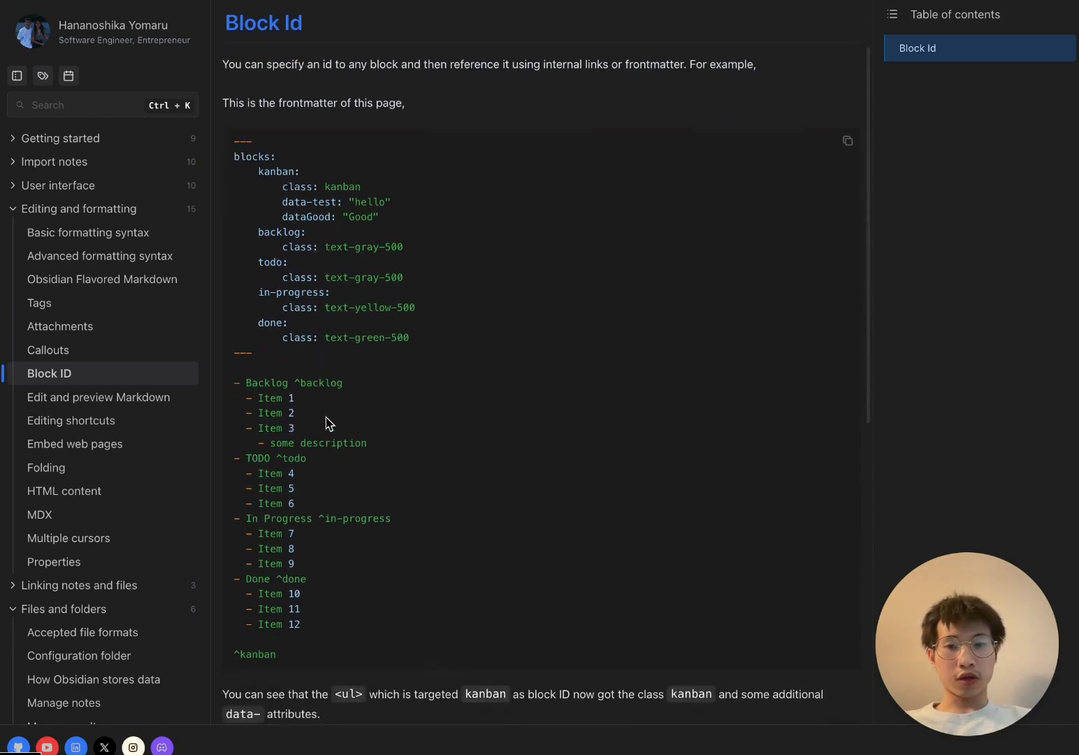
{"action": "left_click", "coordinate": [125, 105]}
{"action": "type", "text": "interna"}
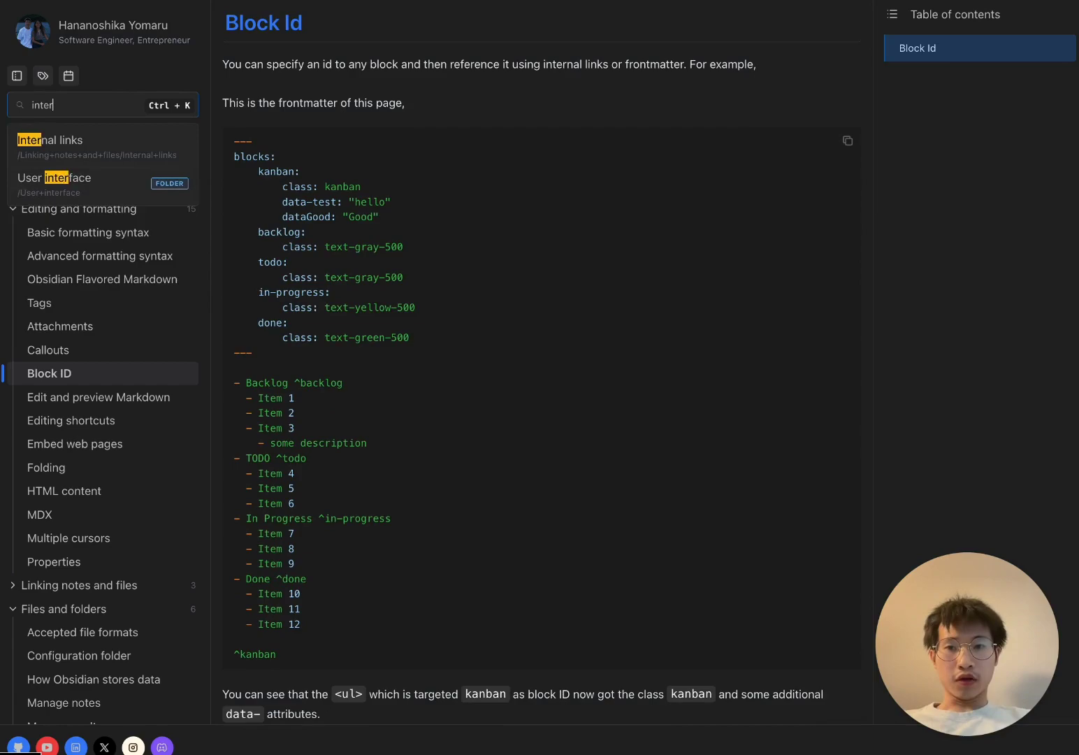
{"action": "key", "text": "Escape"}
{"action": "scroll", "coordinate": [544, 367], "scroll_direction": "down", "scroll_amount": 2}
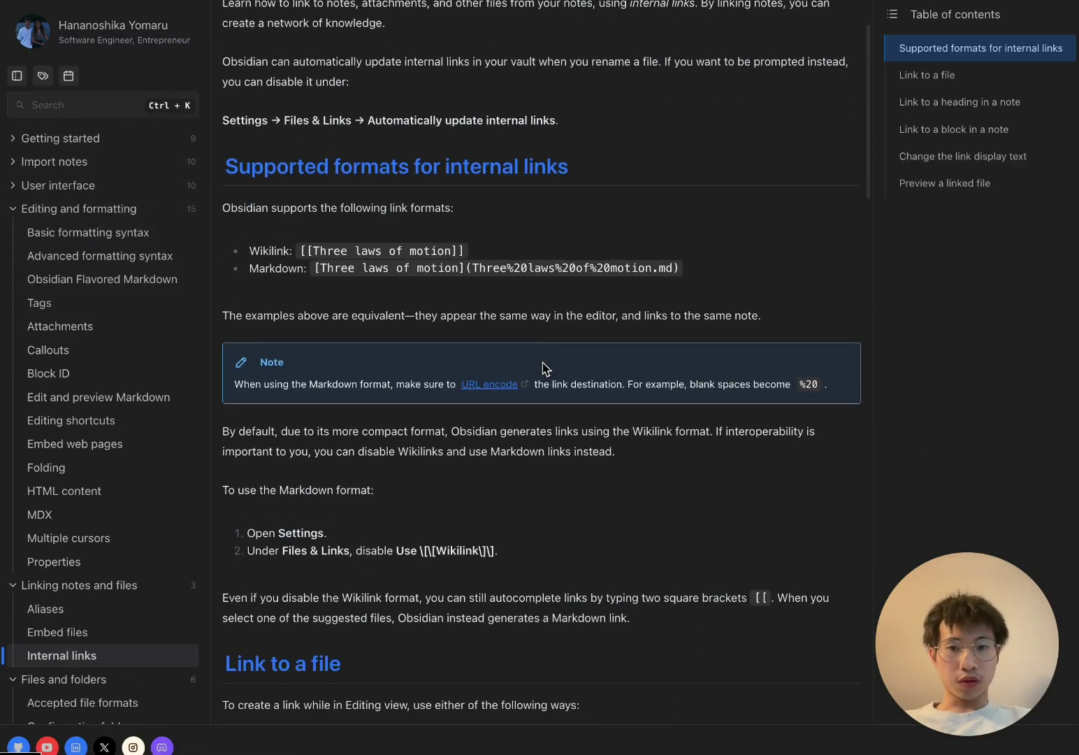
{"action": "scroll", "coordinate": [519, 347], "scroll_direction": "down", "scroll_amount": 20}
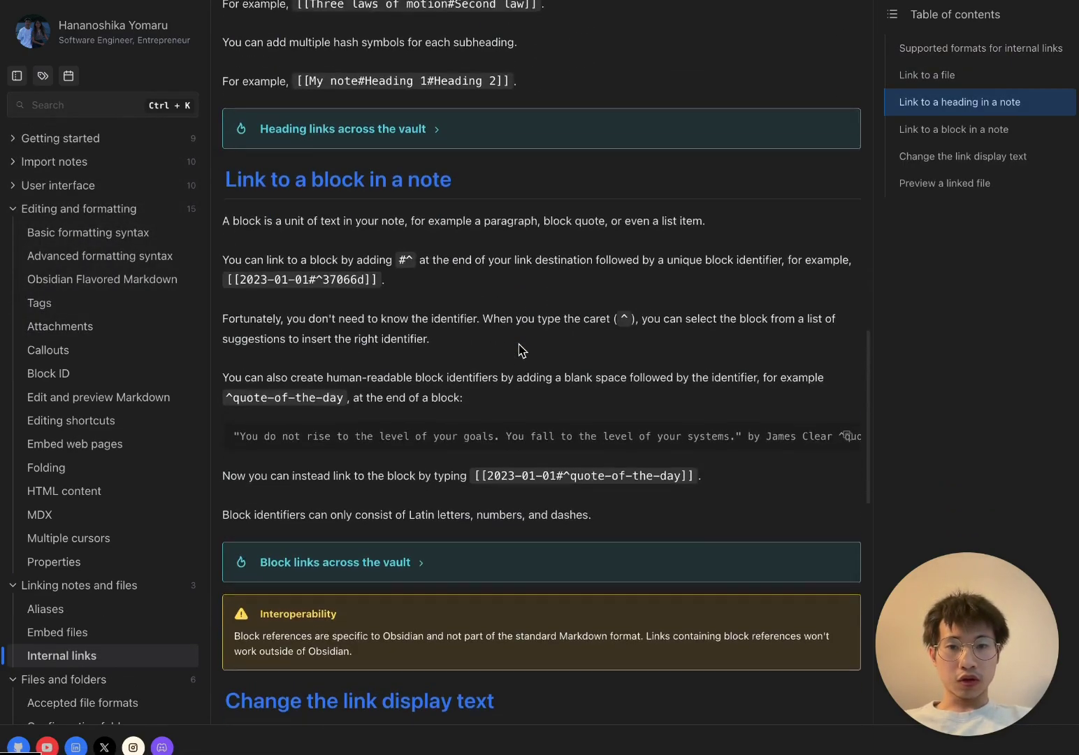
{"action": "scroll", "coordinate": [519, 348], "scroll_direction": "down", "scroll_amount": 2}
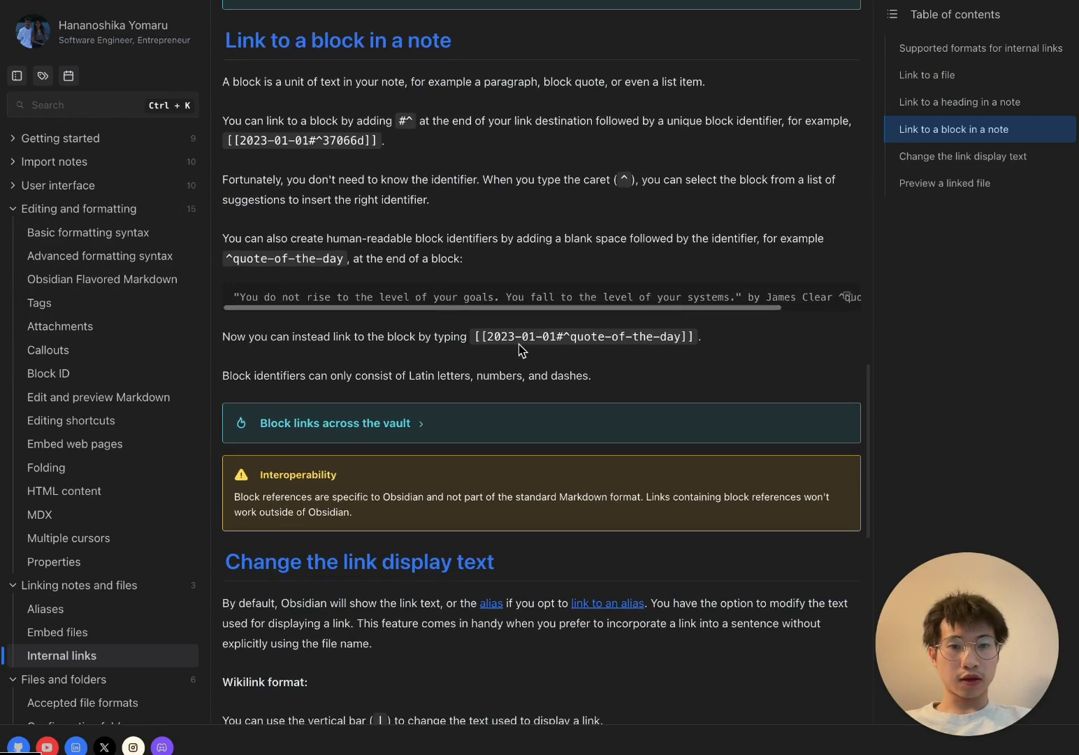
{"action": "scroll", "coordinate": [589, 275], "scroll_direction": "up", "scroll_amount": 1}
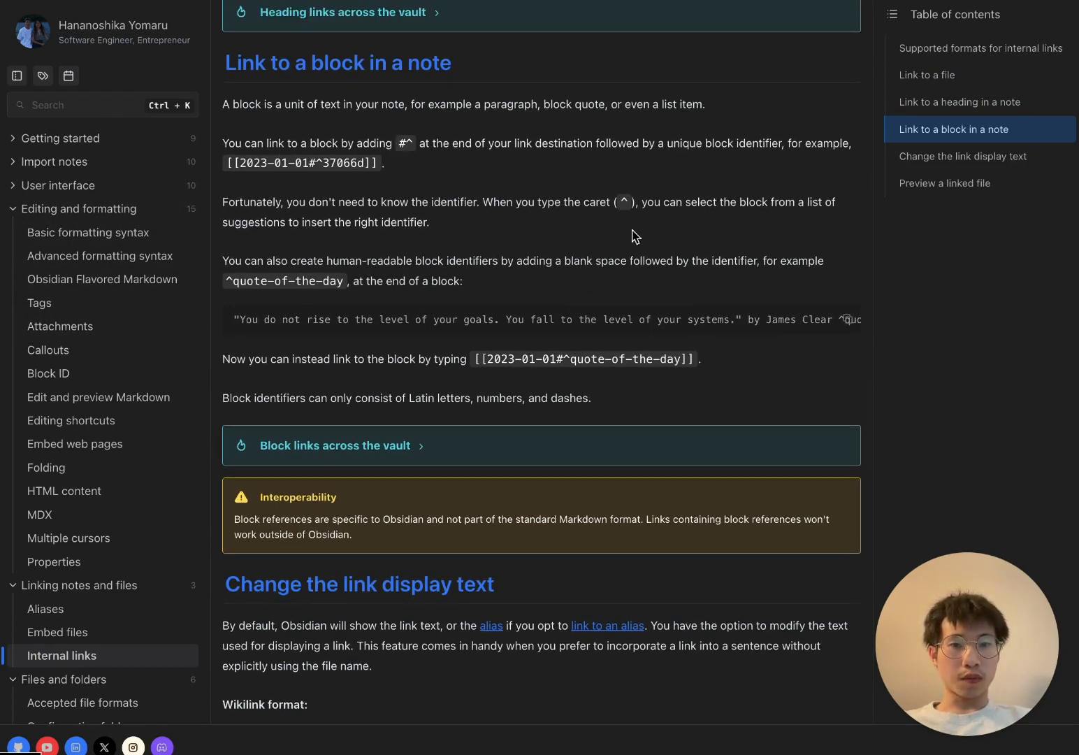
{"action": "scroll", "coordinate": [732, 318], "scroll_direction": "right", "scroll_amount": 5}
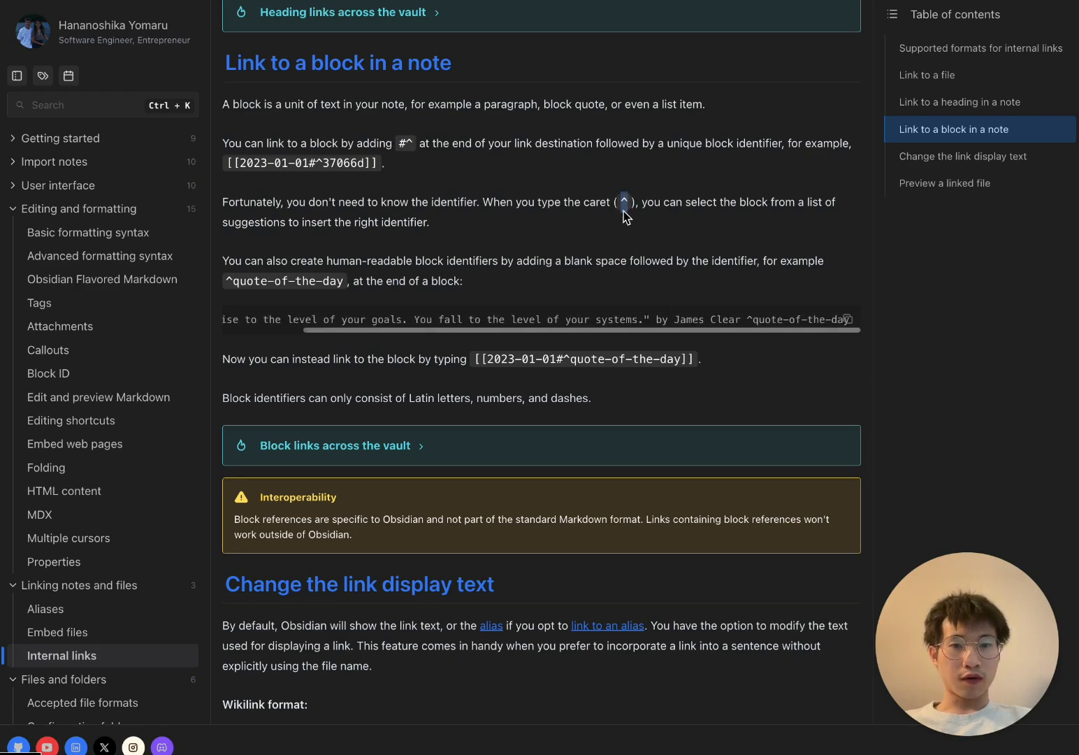
Select the ^quote-of-the-day block identifier, then clear the selection.
{"action": "left_click", "coordinate": [847, 319]}
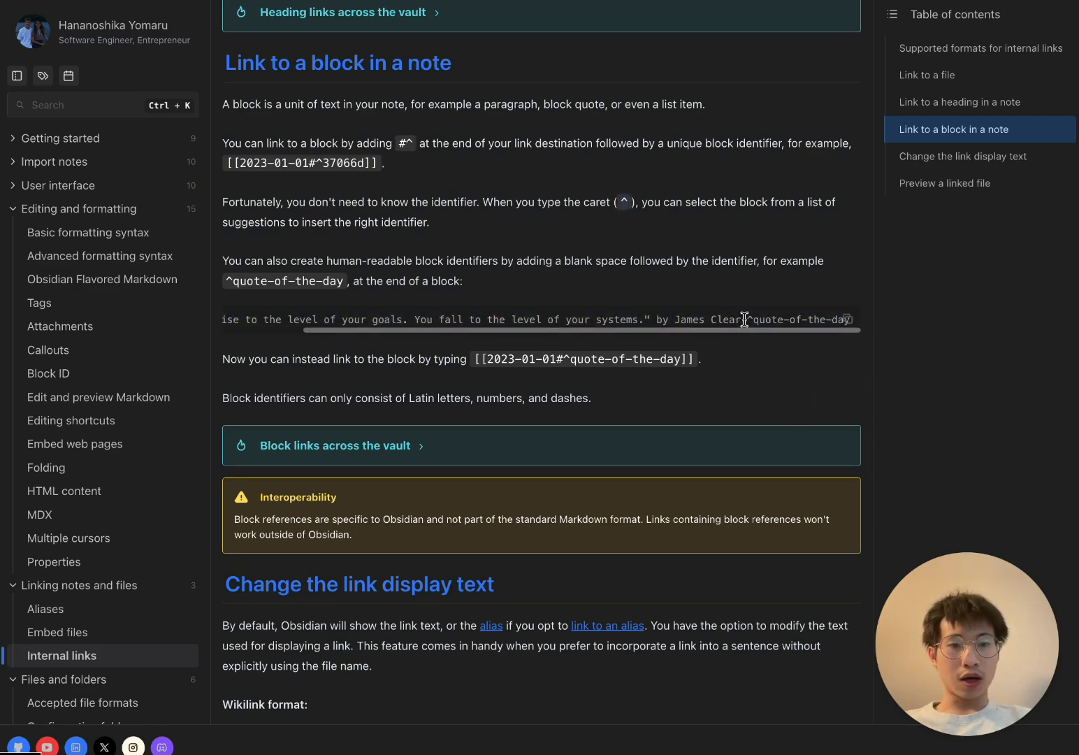
{"action": "left_click_drag", "start_coordinate": [742, 319], "coordinate": [850, 319]}
{"action": "left_click", "coordinate": [827, 289]}
Highlight the [[2023-01-01#^37066d]] example link and the paragraph on human-readable block identifiers.
{"action": "scroll", "coordinate": [827, 289], "scroll_direction": "up", "scroll_amount": 1}
{"action": "scroll", "coordinate": [827, 289], "scroll_direction": "up", "scroll_amount": 1}
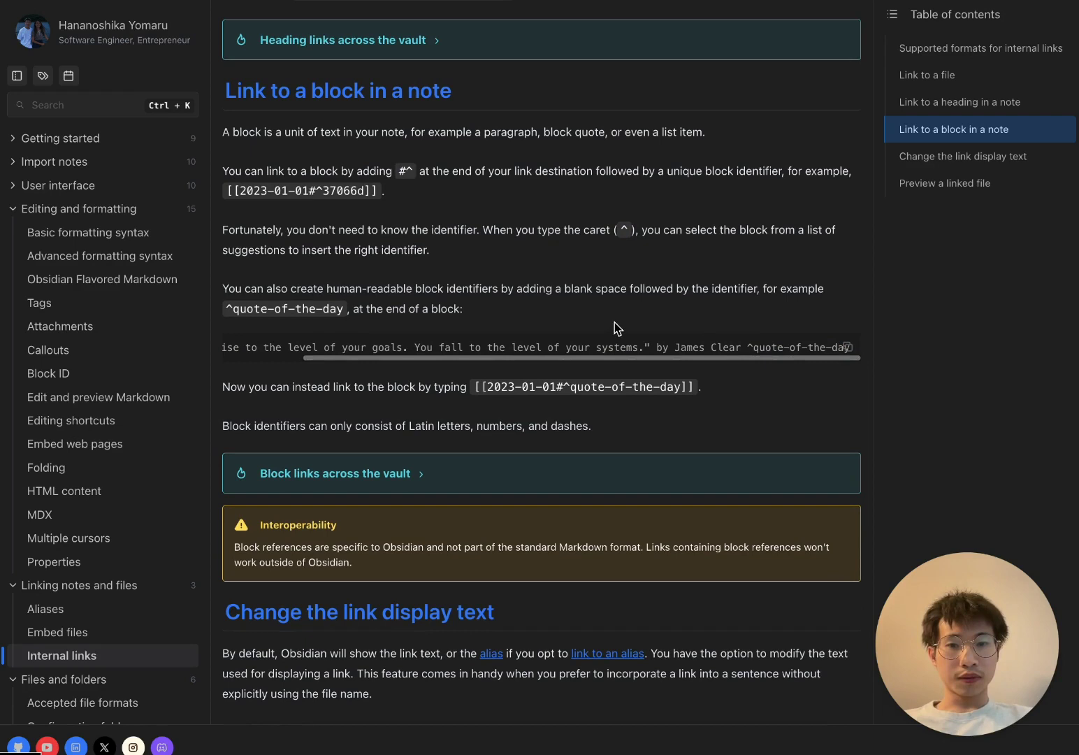
{"action": "left_click_drag", "start_coordinate": [226, 190], "coordinate": [380, 192]}
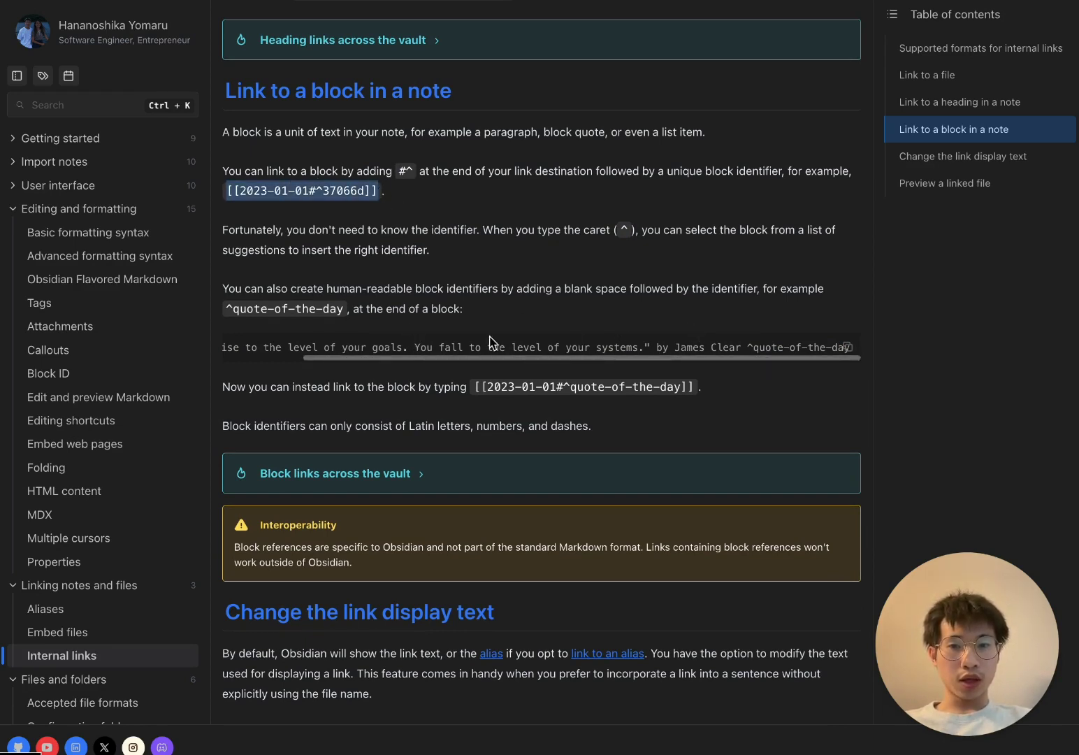
{"action": "left_click_drag", "start_coordinate": [352, 310], "coordinate": [223, 301]}
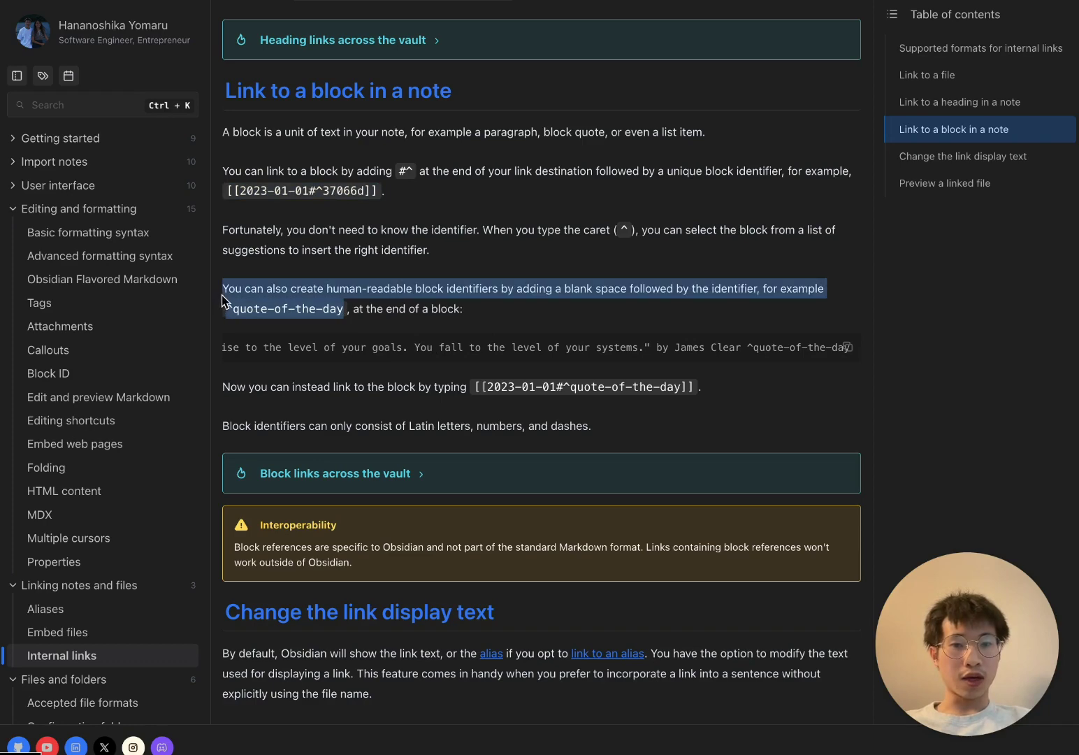
{"action": "left_click", "coordinate": [365, 329]}
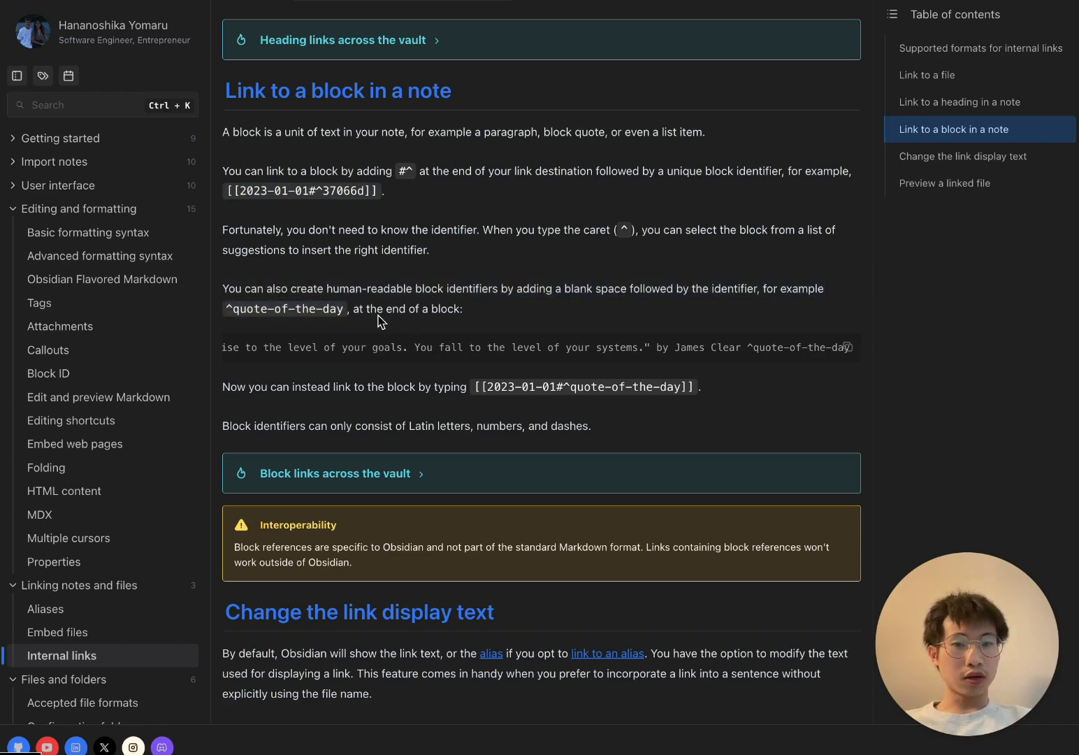
Search the site for 'bloc' so Block ID is the only matching page.
{"action": "scroll", "coordinate": [537, 304], "scroll_direction": "up", "scroll_amount": 5}
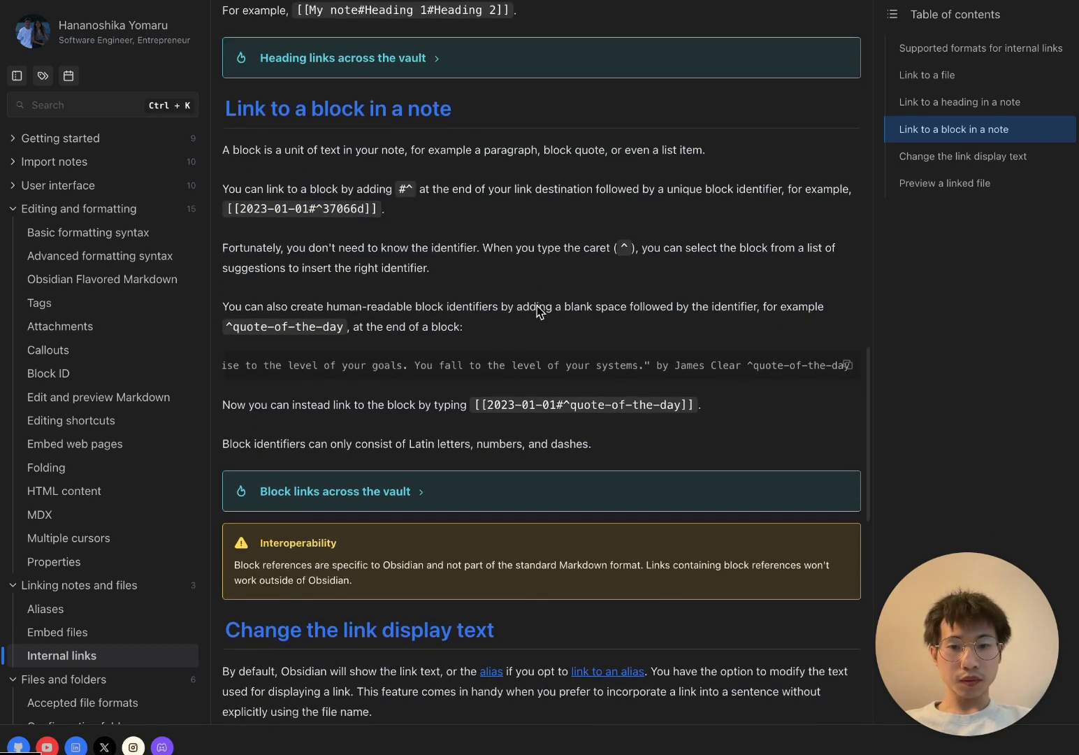
{"action": "scroll", "coordinate": [599, 248], "scroll_direction": "up", "scroll_amount": 13}
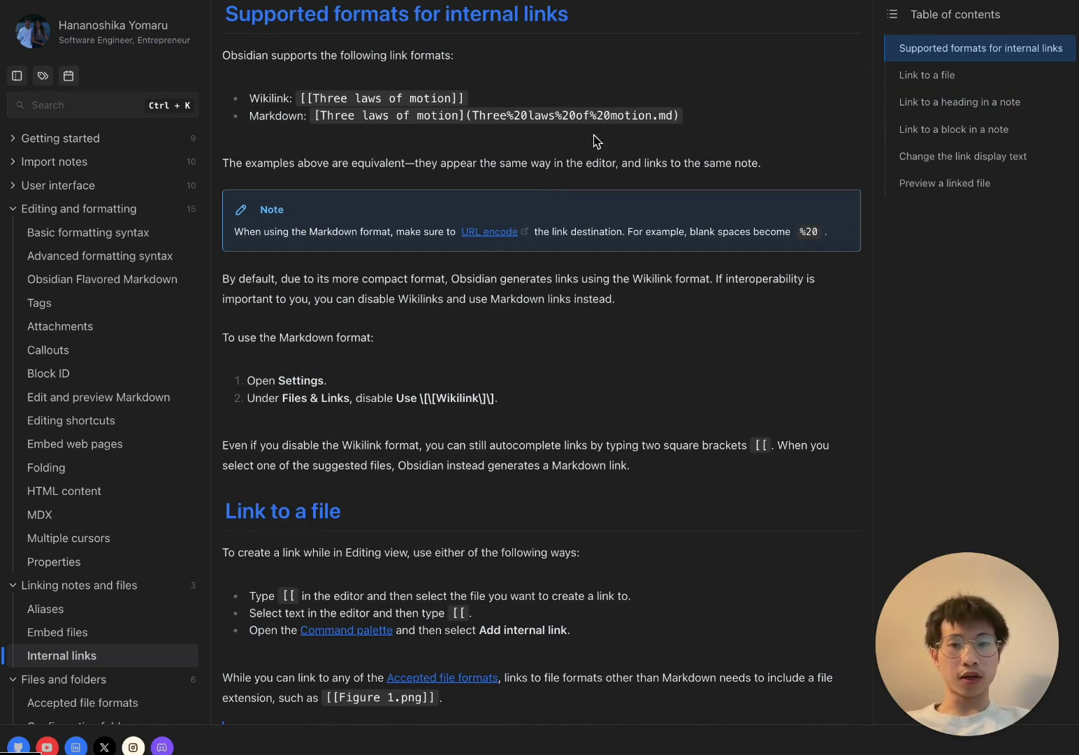
{"action": "scroll", "coordinate": [669, 326], "scroll_direction": "down", "scroll_amount": 12}
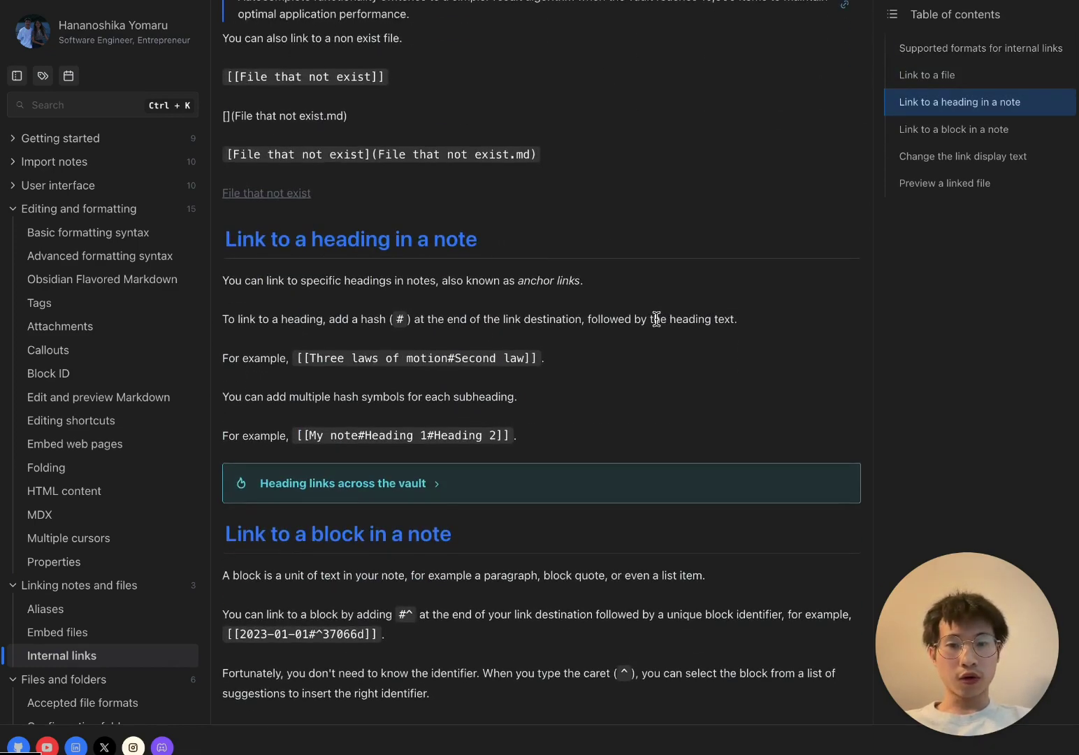
{"action": "left_click", "coordinate": [113, 104]}
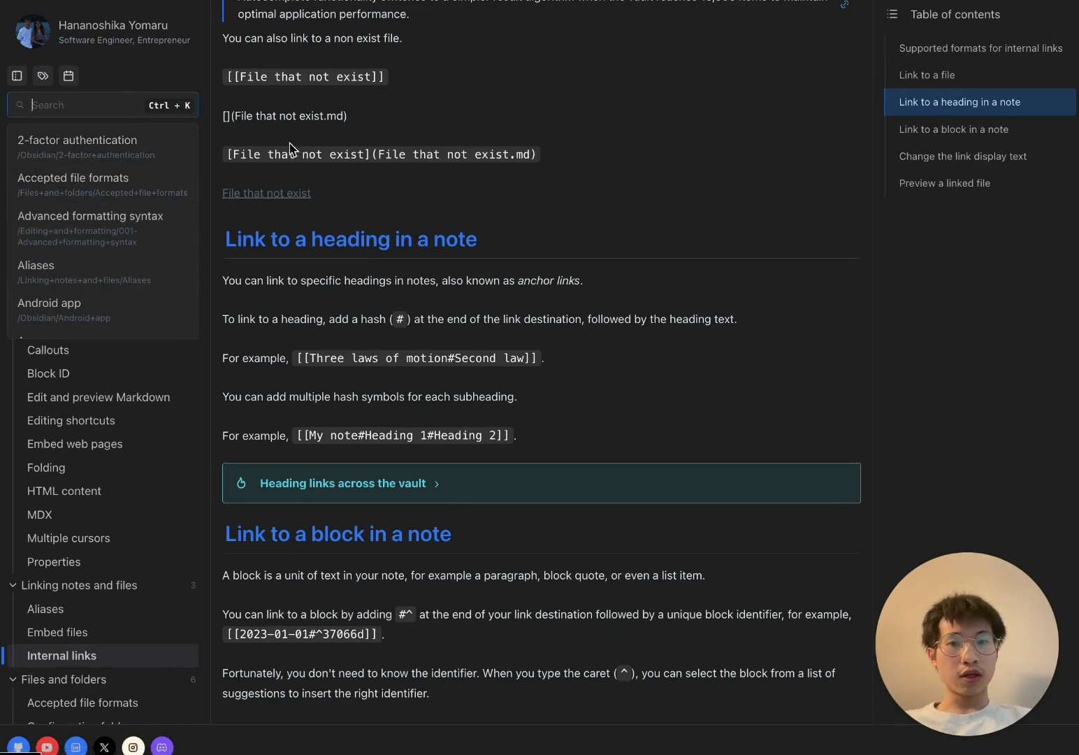
{"action": "scroll", "coordinate": [291, 149], "scroll_direction": "up", "scroll_amount": 6}
{"action": "left_click", "coordinate": [85, 105]}
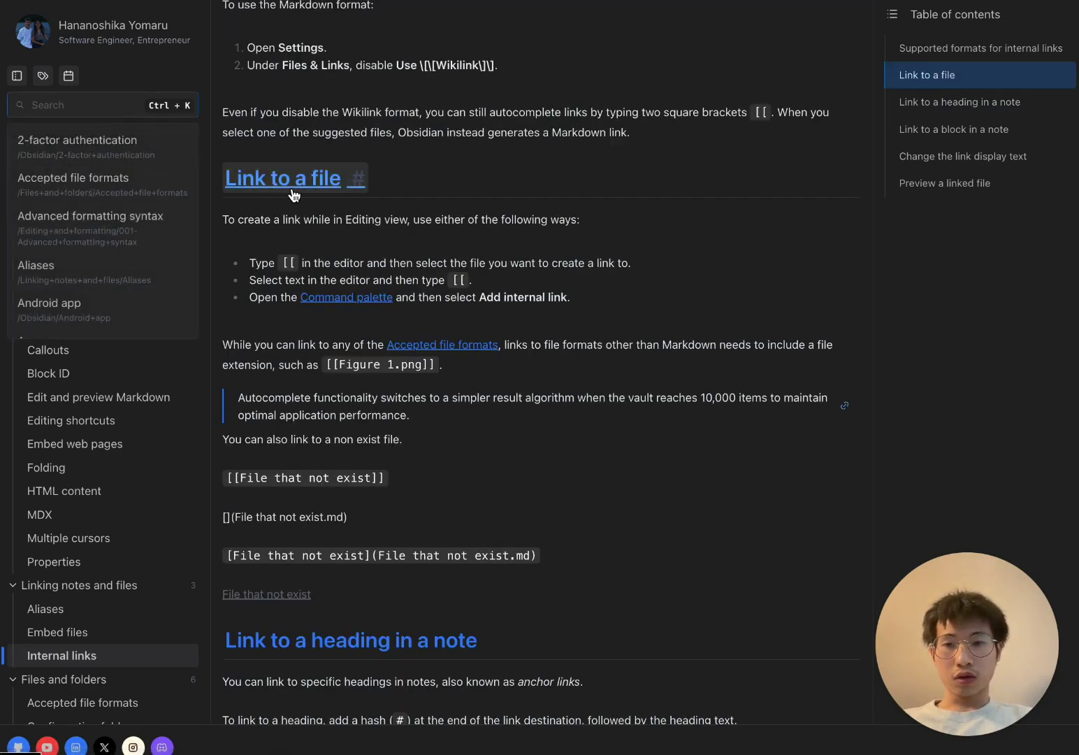
{"action": "type", "text": "bloc"}
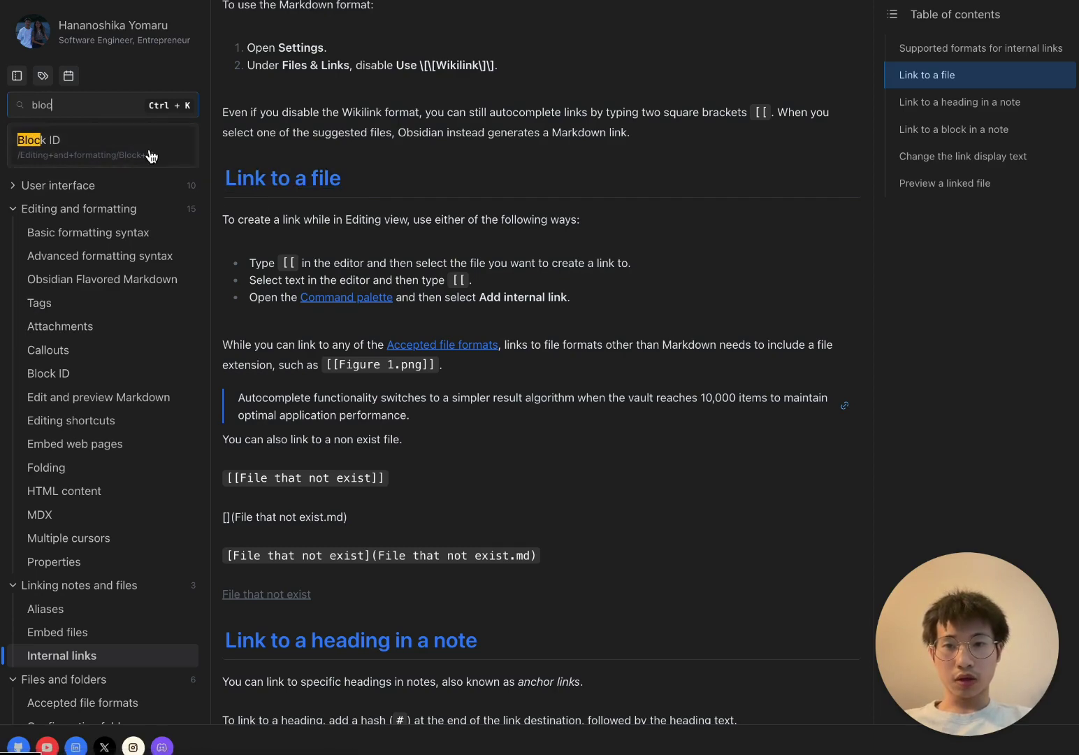
{"action": "left_click", "coordinate": [152, 155]}
{"action": "scroll", "coordinate": [525, 396], "scroll_direction": "down", "scroll_amount": 5}
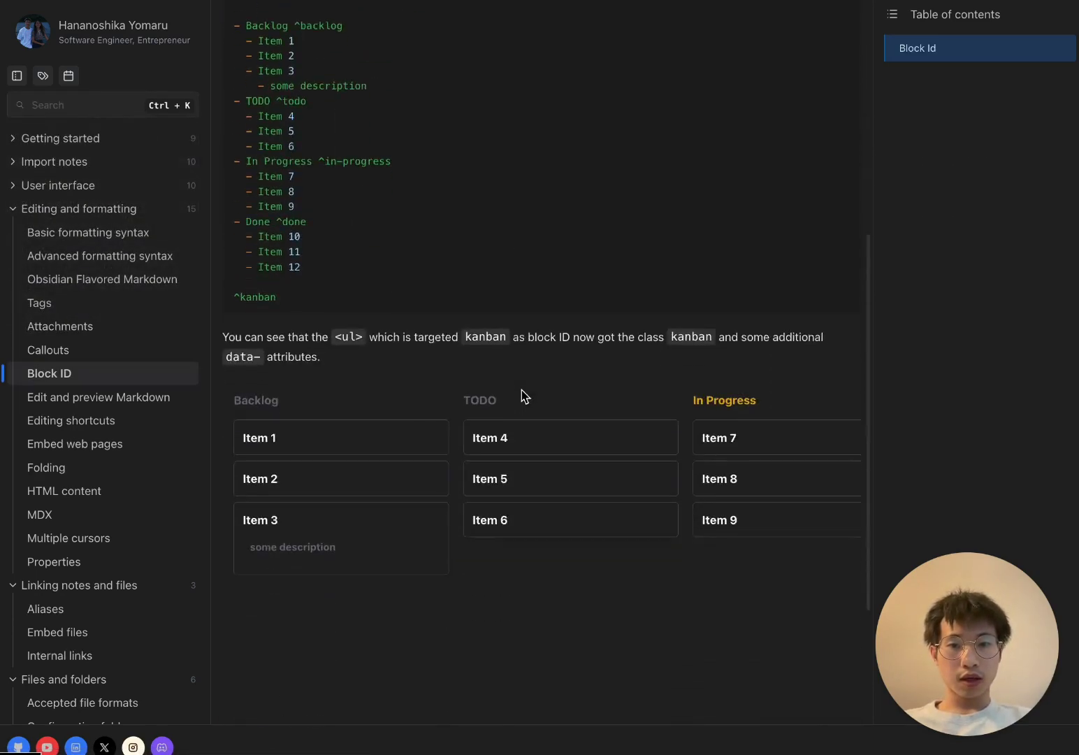
{"action": "scroll", "coordinate": [522, 406], "scroll_direction": "down", "scroll_amount": 3}
{"action": "scroll", "coordinate": [587, 323], "scroll_direction": "right", "scroll_amount": 4}
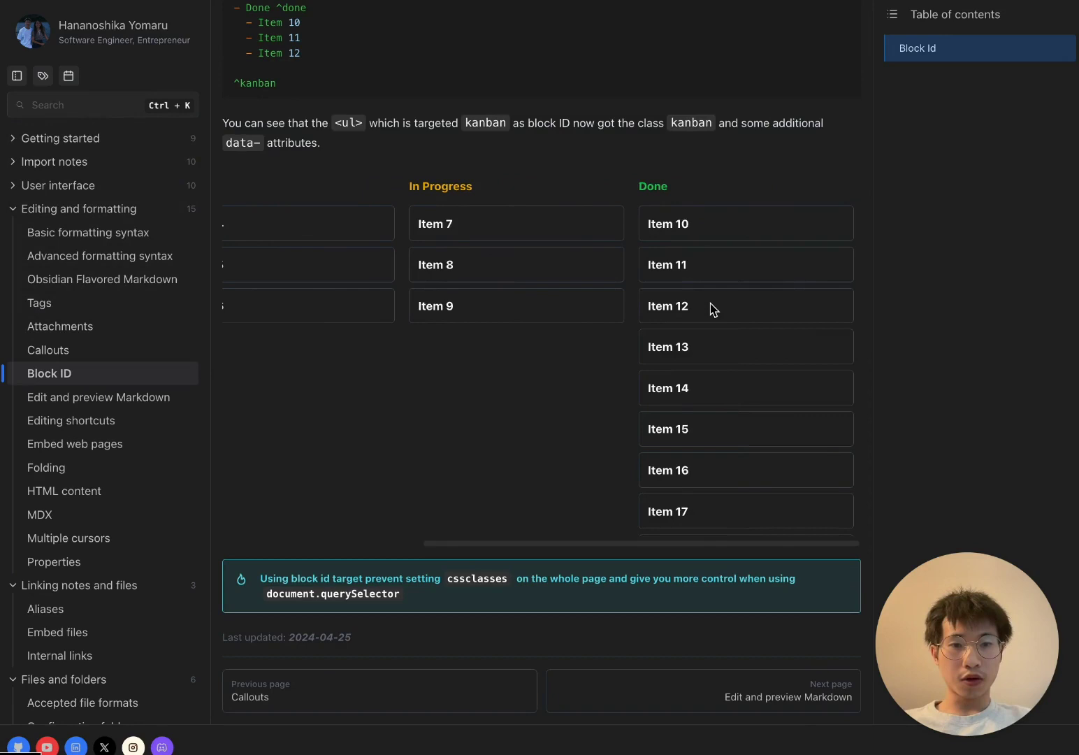
{"action": "scroll", "coordinate": [707, 307], "scroll_direction": "left", "scroll_amount": 4}
{"action": "left_click_drag", "start_coordinate": [240, 185], "coordinate": [698, 183]}
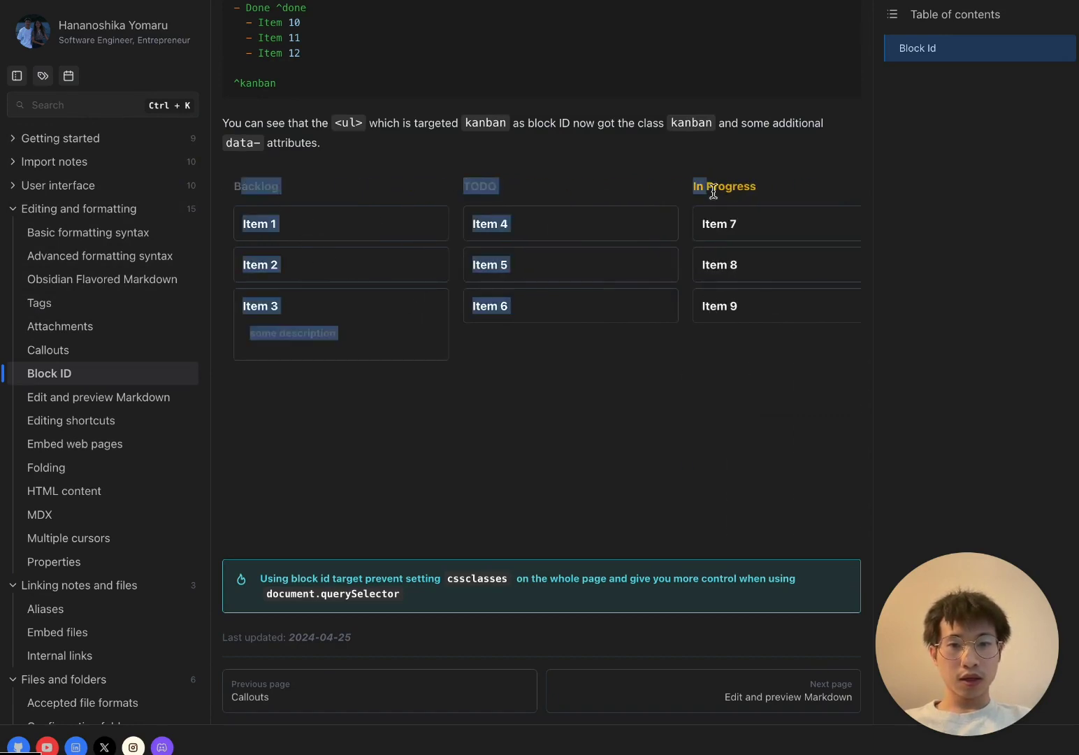
{"action": "scroll", "coordinate": [703, 300], "scroll_direction": "right", "scroll_amount": 4}
{"action": "left_click", "coordinate": [694, 185]}
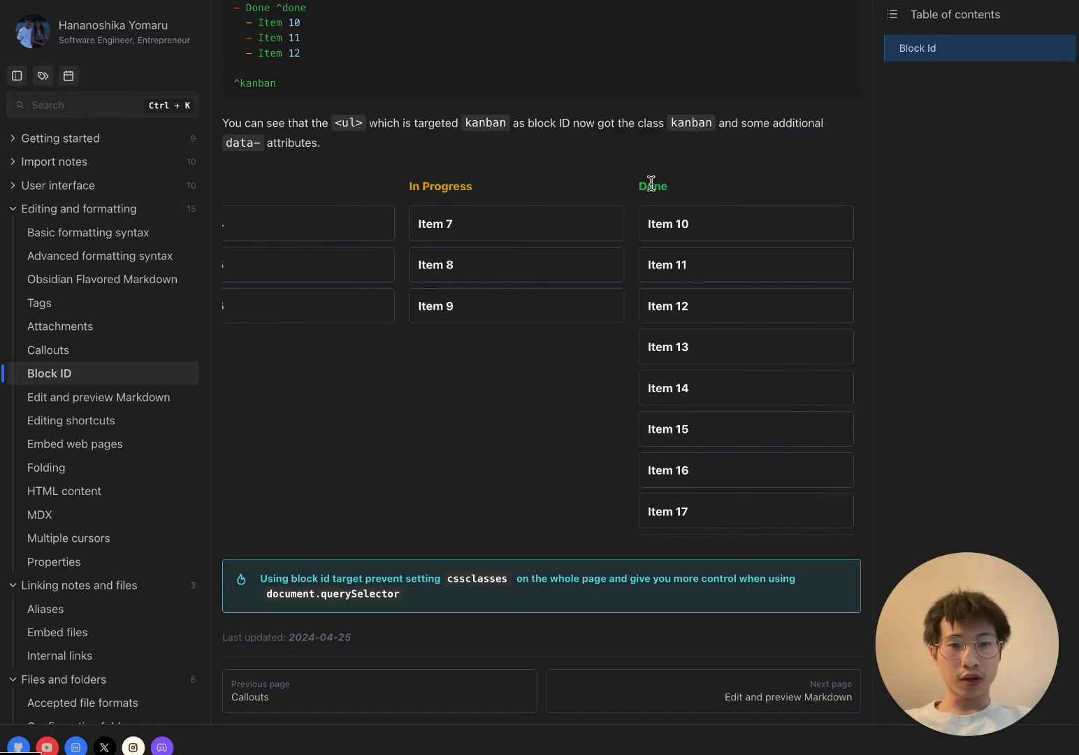
{"action": "scroll", "coordinate": [641, 188], "scroll_direction": "left", "scroll_amount": 4}
{"action": "scroll", "coordinate": [528, 253], "scroll_direction": "right", "scroll_amount": 1}
{"action": "scroll", "coordinate": [696, 199], "scroll_direction": "right", "scroll_amount": 3}
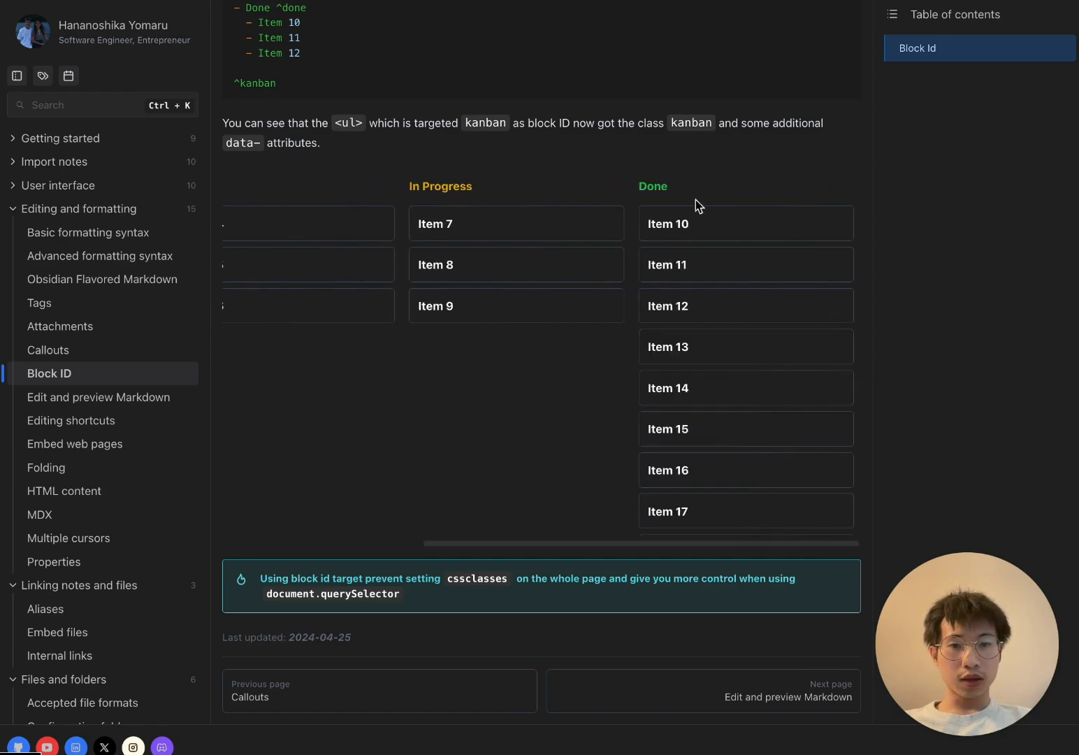
{"action": "scroll", "coordinate": [486, 266], "scroll_direction": "left", "scroll_amount": 3}
{"action": "scroll", "coordinate": [560, 238], "scroll_direction": "right", "scroll_amount": 4}
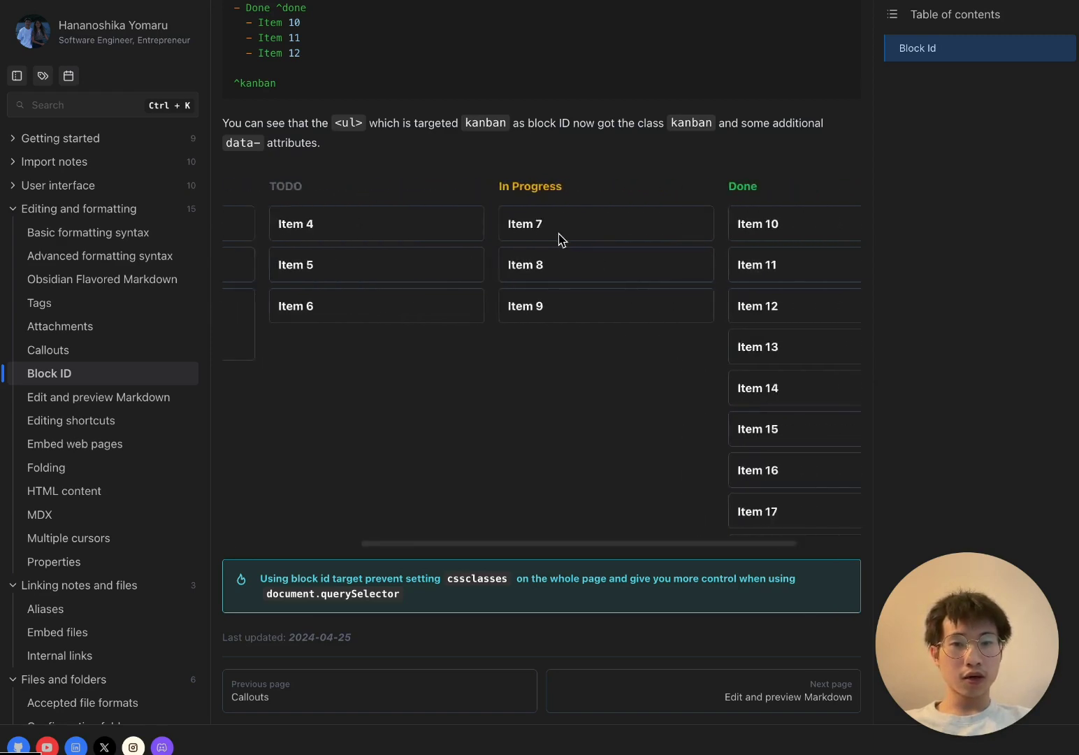
{"action": "scroll", "coordinate": [333, 344], "scroll_direction": "left", "scroll_amount": 6}
{"action": "left_click_drag", "start_coordinate": [243, 307], "coordinate": [314, 306]}
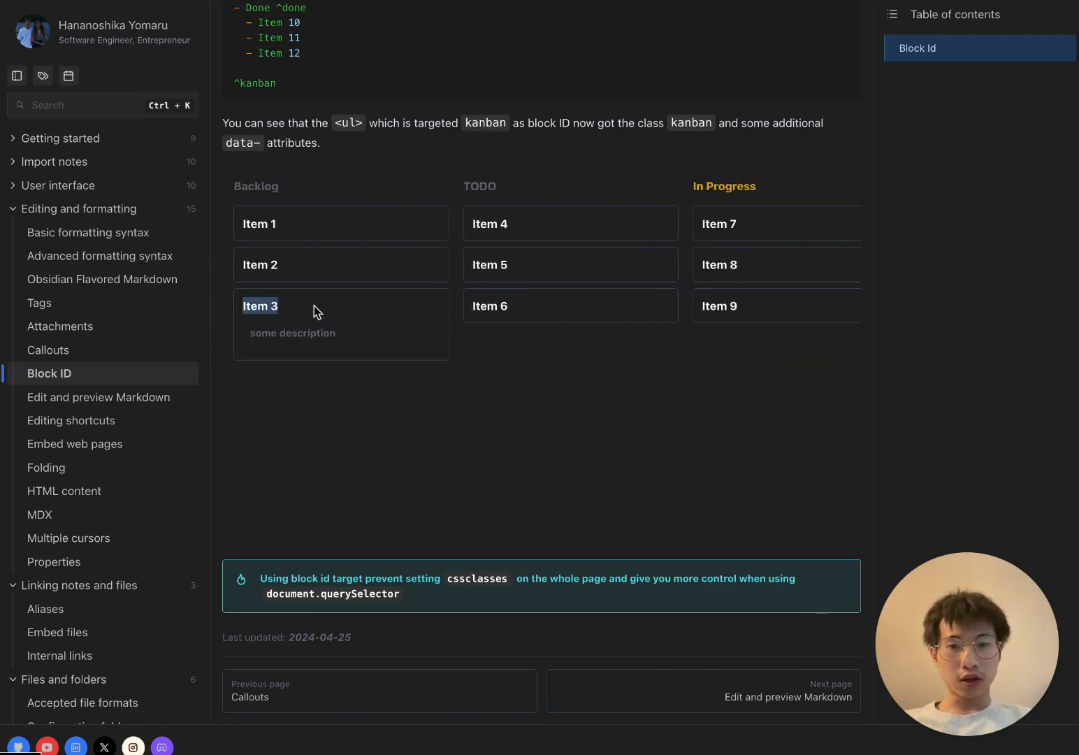
{"action": "left_click_drag", "start_coordinate": [473, 306], "coordinate": [563, 342]}
{"action": "scroll", "coordinate": [573, 353], "scroll_direction": "right", "scroll_amount": 5}
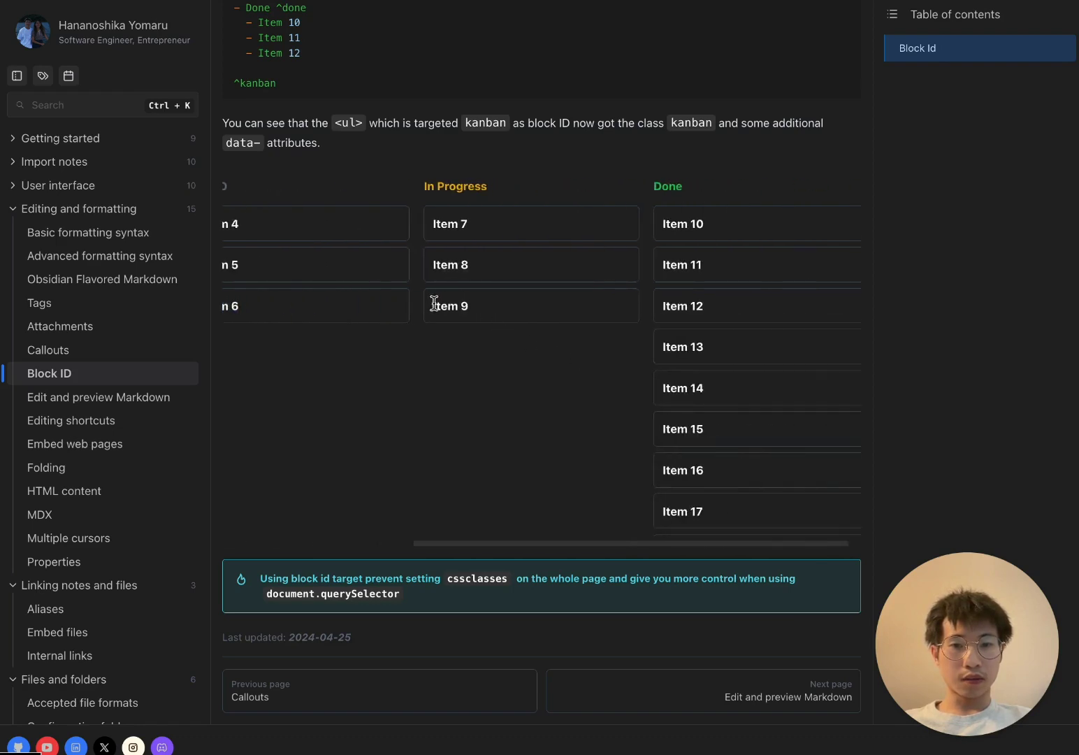
{"action": "left_click_drag", "start_coordinate": [432, 306], "coordinate": [760, 315]}
{"action": "scroll", "coordinate": [623, 378], "scroll_direction": "left", "scroll_amount": 5}
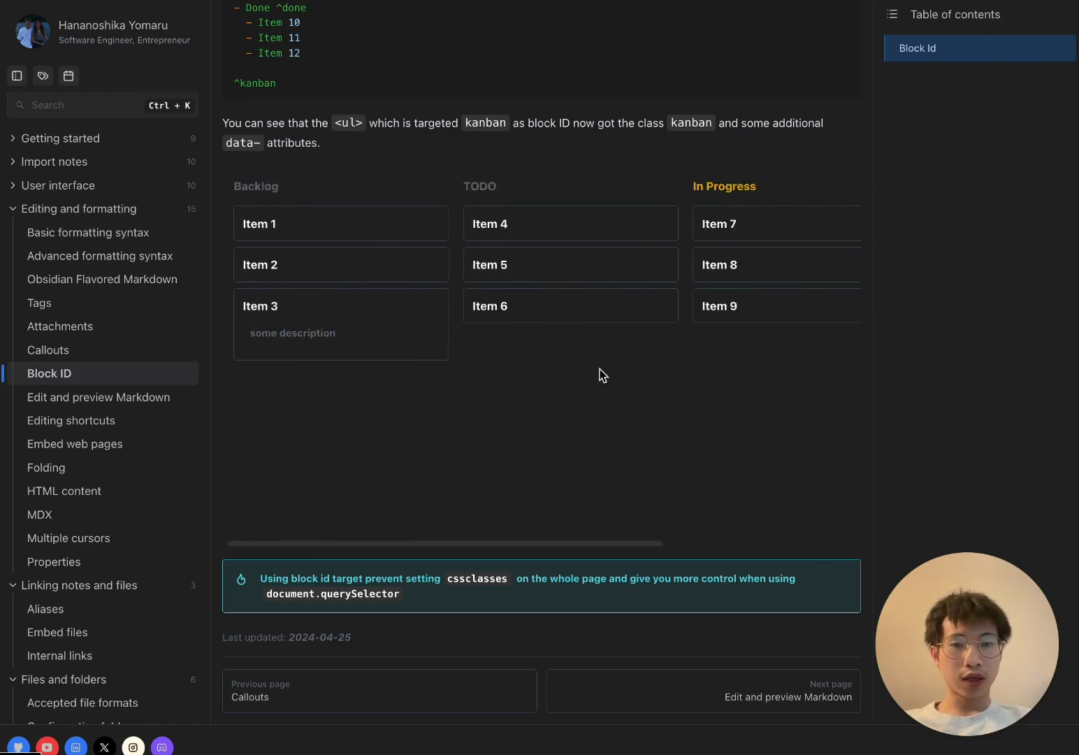
{"action": "left_click_drag", "start_coordinate": [269, 326], "coordinate": [456, 373]}
{"action": "scroll", "coordinate": [455, 373], "scroll_direction": "right", "scroll_amount": 5}
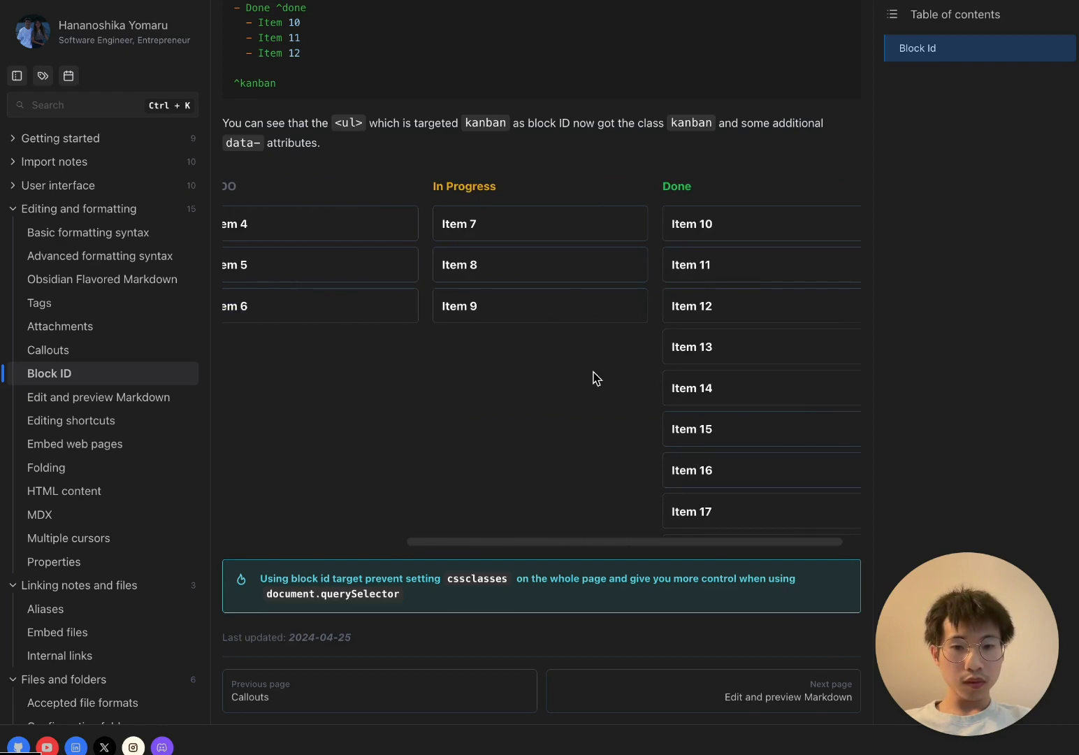
{"action": "scroll", "coordinate": [594, 378], "scroll_direction": "up", "scroll_amount": 5}
{"action": "scroll", "coordinate": [595, 379], "scroll_direction": "up", "scroll_amount": 6}
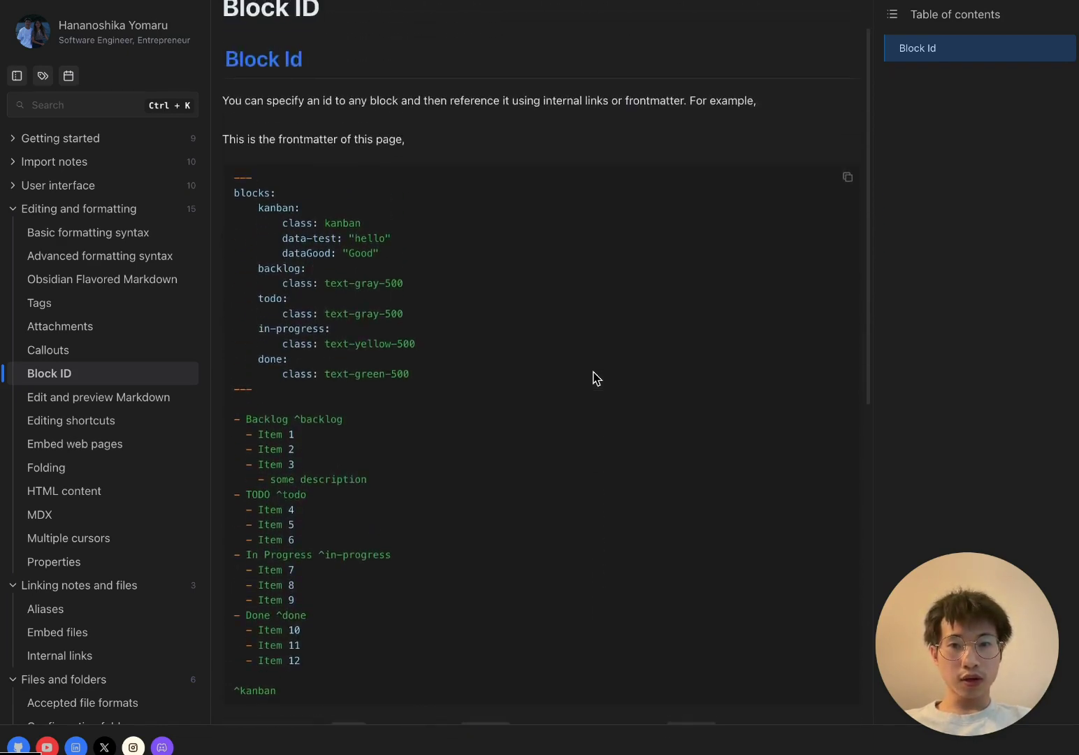
{"action": "scroll", "coordinate": [414, 248], "scroll_direction": "down", "scroll_amount": 5}
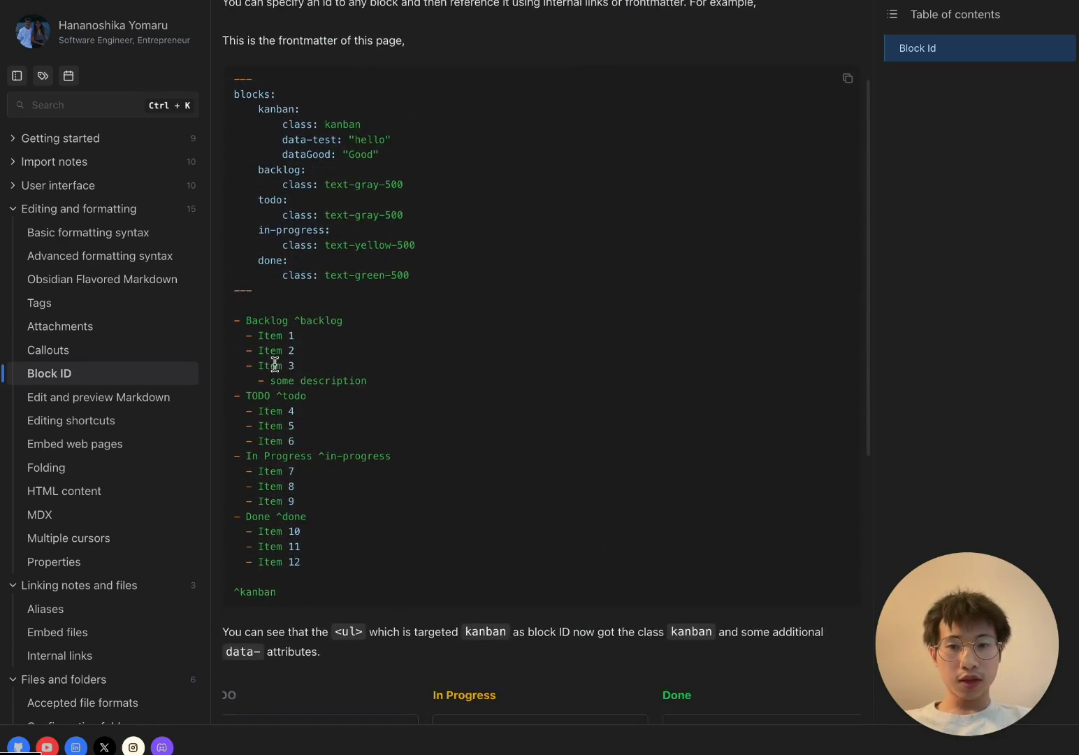
{"action": "left_click_drag", "start_coordinate": [235, 238], "coordinate": [306, 481]}
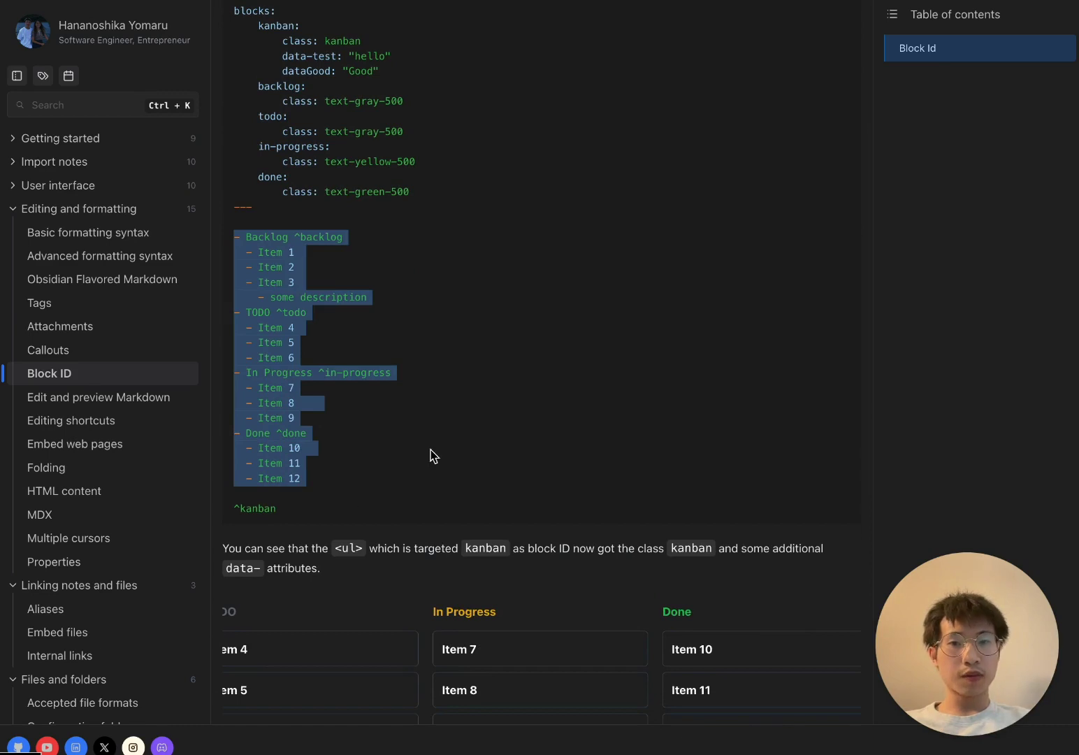
{"action": "left_click", "coordinate": [280, 266]}
{"action": "left_click_drag", "start_coordinate": [246, 238], "coordinate": [342, 239]}
{"action": "left_click_drag", "start_coordinate": [253, 253], "coordinate": [345, 289]}
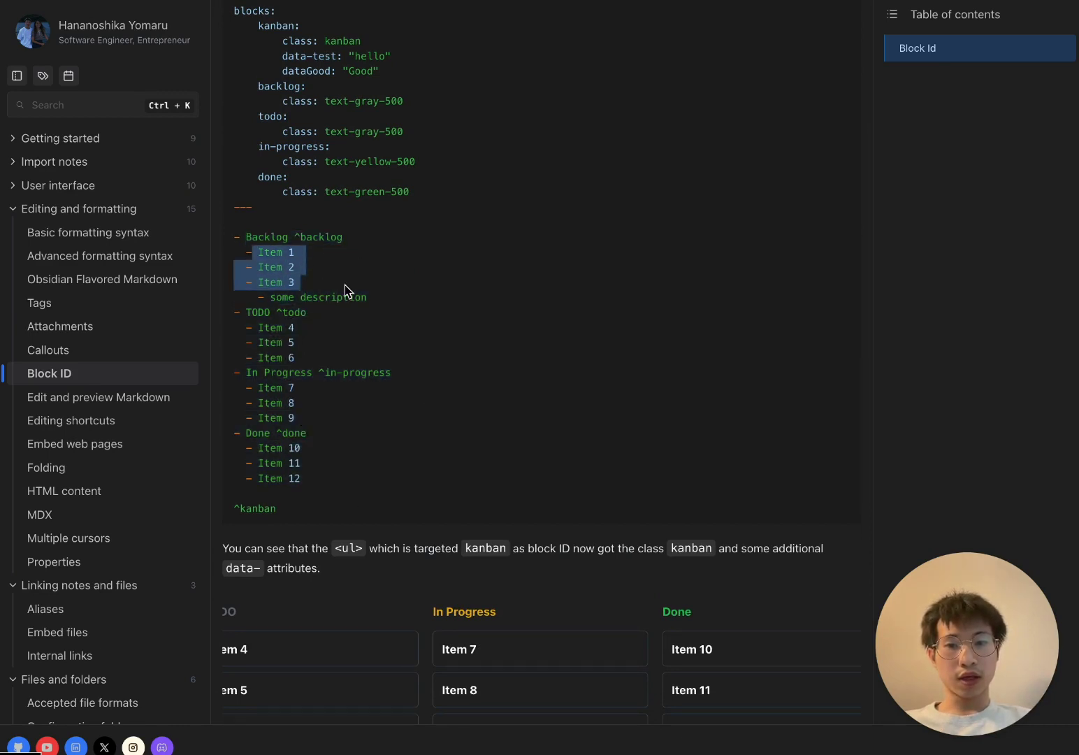
{"action": "left_click_drag", "start_coordinate": [253, 297], "coordinate": [378, 307]}
{"action": "scroll", "coordinate": [443, 315], "scroll_direction": "up", "scroll_amount": 1}
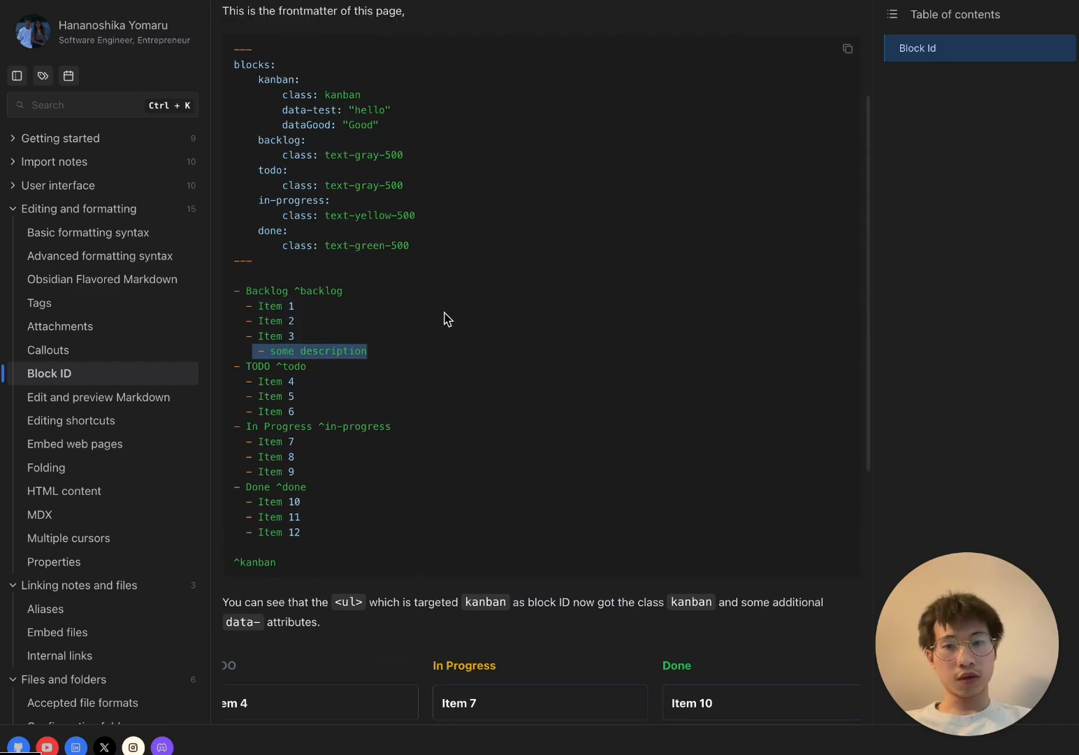
{"action": "left_click", "coordinate": [407, 339]}
{"action": "scroll", "coordinate": [407, 340], "scroll_direction": "down", "scroll_amount": 3}
{"action": "left_click_drag", "start_coordinate": [235, 139], "coordinate": [258, 413]}
{"action": "left_click", "coordinate": [258, 413]}
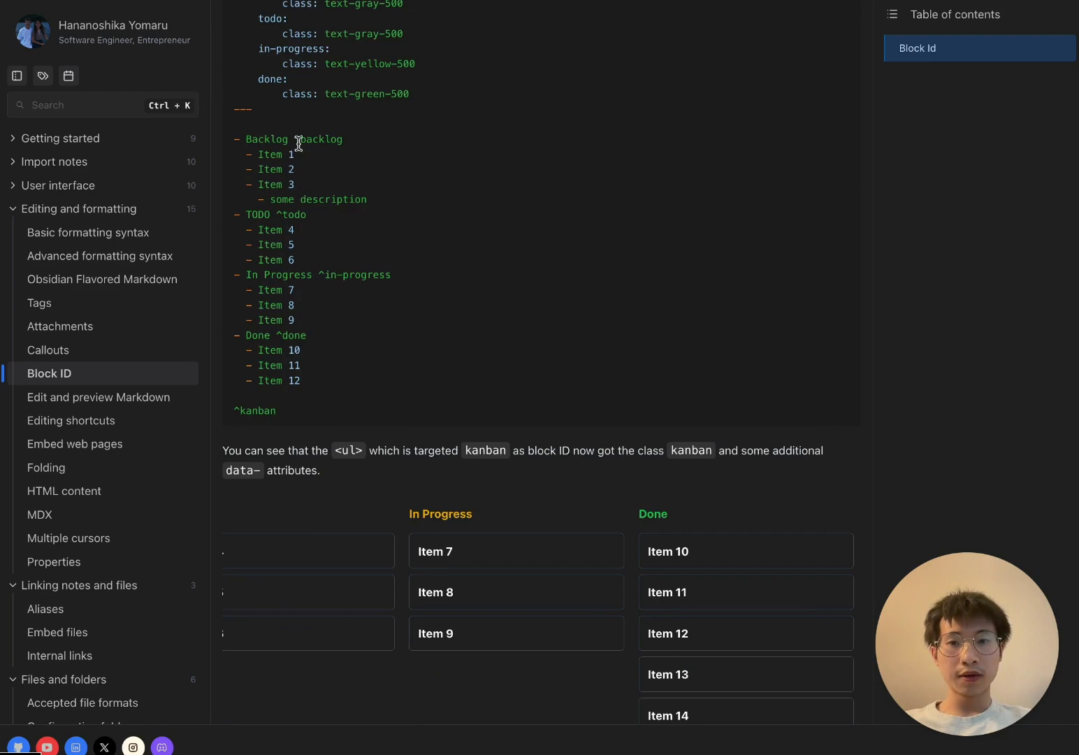
{"action": "left_click_drag", "start_coordinate": [294, 139], "coordinate": [357, 147]}
{"action": "left_click", "coordinate": [337, 139]}
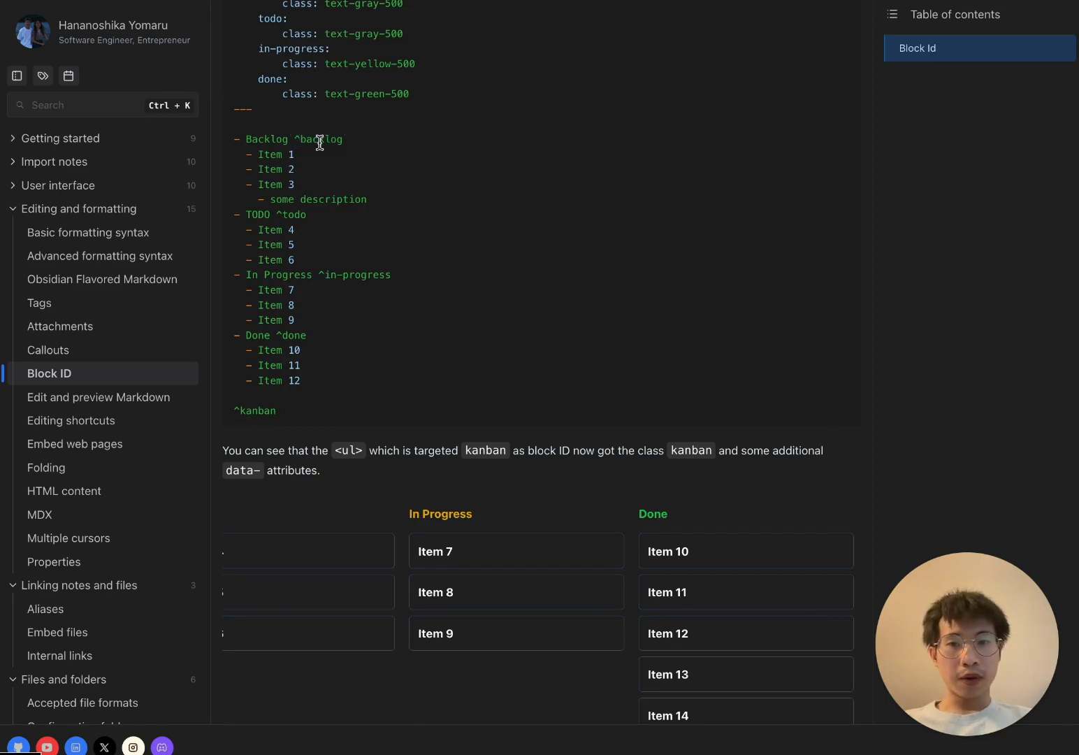
{"action": "left_click_drag", "start_coordinate": [246, 139], "coordinate": [373, 203]}
{"action": "scroll", "coordinate": [407, 520], "scroll_direction": "left", "scroll_amount": 4}
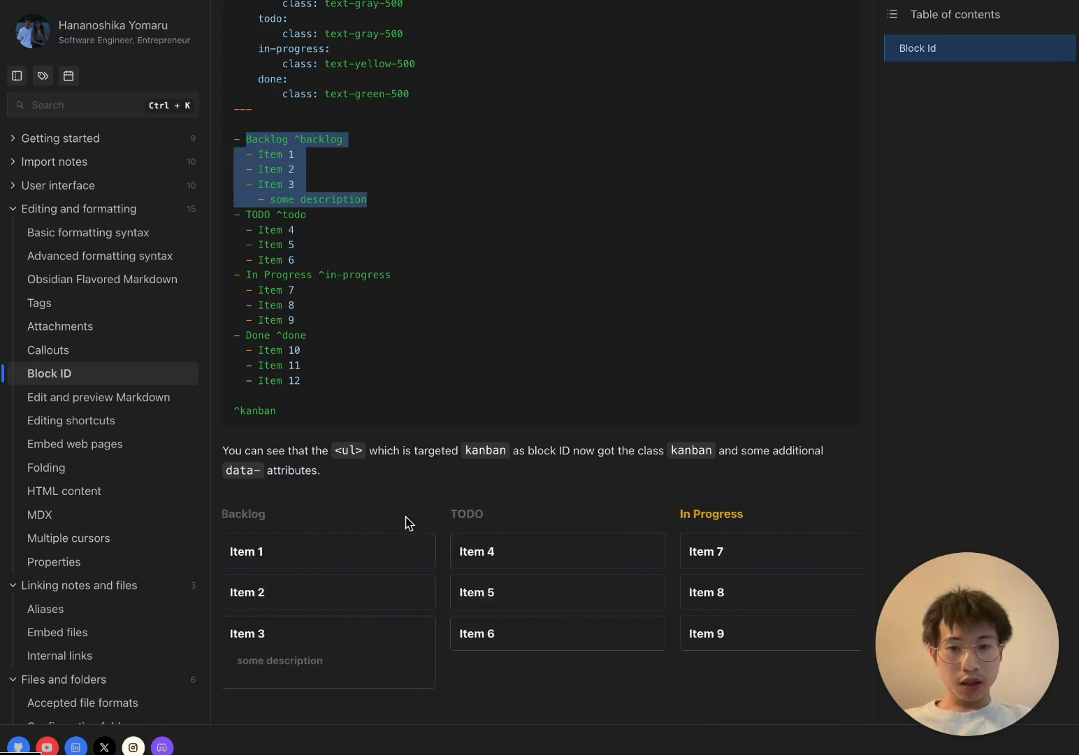
{"action": "scroll", "coordinate": [383, 436], "scroll_direction": "up", "scroll_amount": 1}
Open developer tools and inspect the Backlog column's markup in the element tree.
{"action": "scroll", "coordinate": [383, 436], "scroll_direction": "down", "scroll_amount": 3}
{"action": "right_click", "coordinate": [441, 356]}
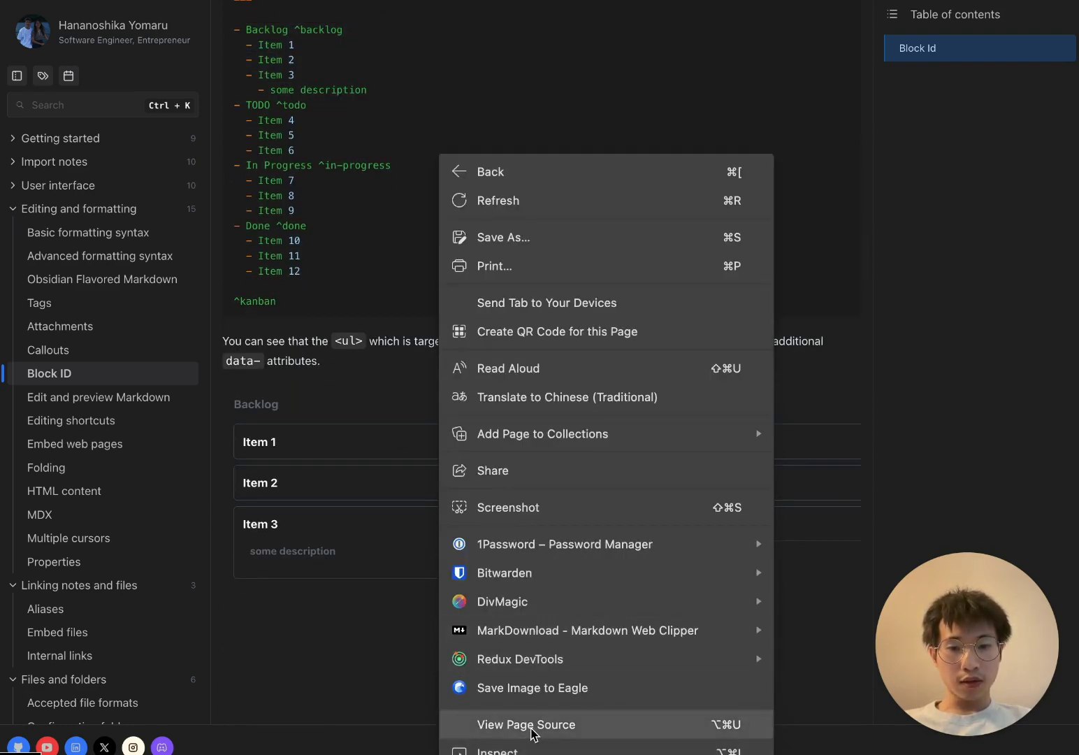
{"action": "left_click", "coordinate": [525, 750]}
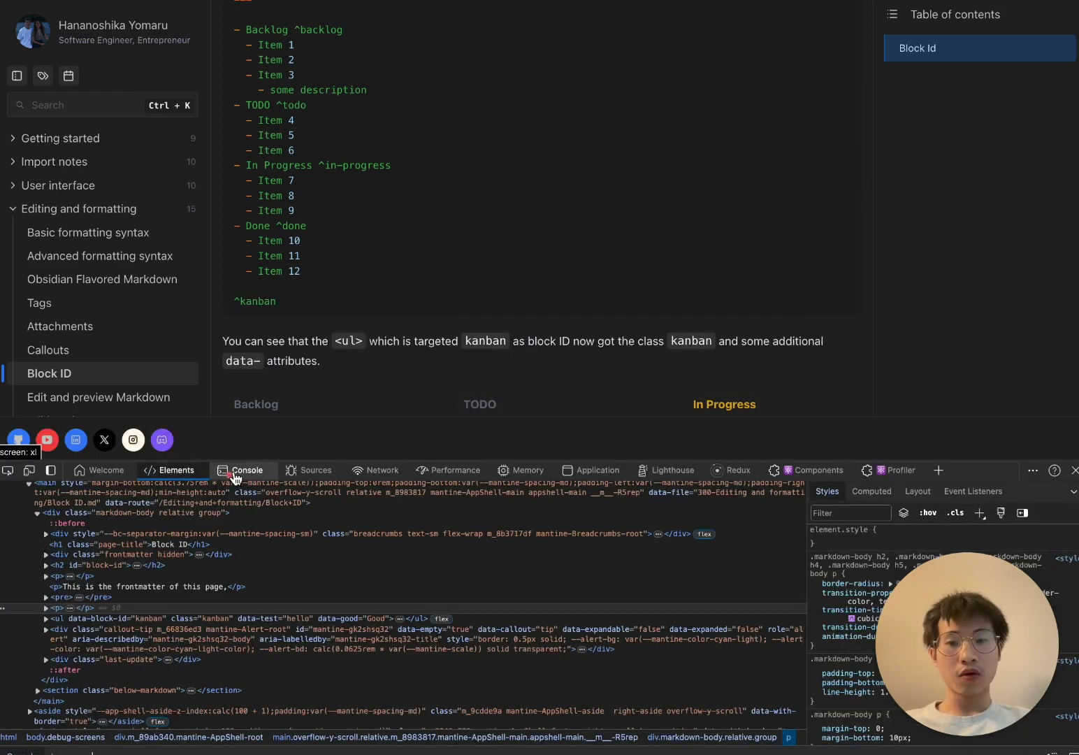
{"action": "left_click", "coordinate": [238, 478]}
{"action": "left_click", "coordinate": [183, 472]}
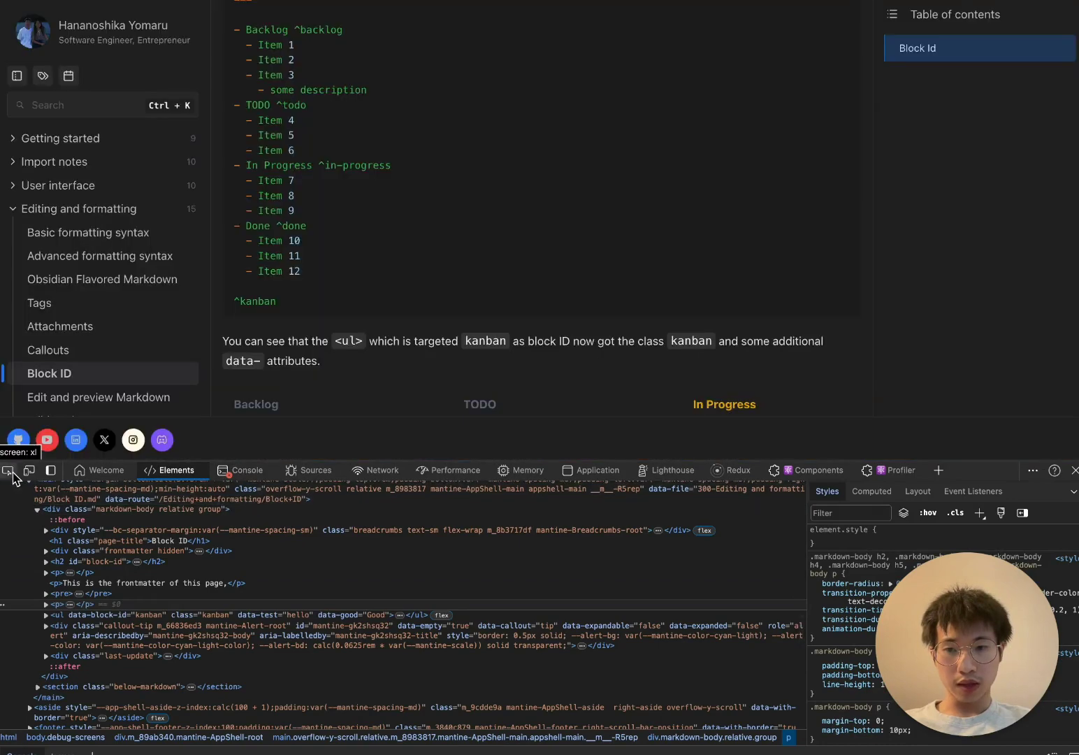
{"action": "left_click", "coordinate": [9, 471]}
{"action": "left_click", "coordinate": [259, 409]}
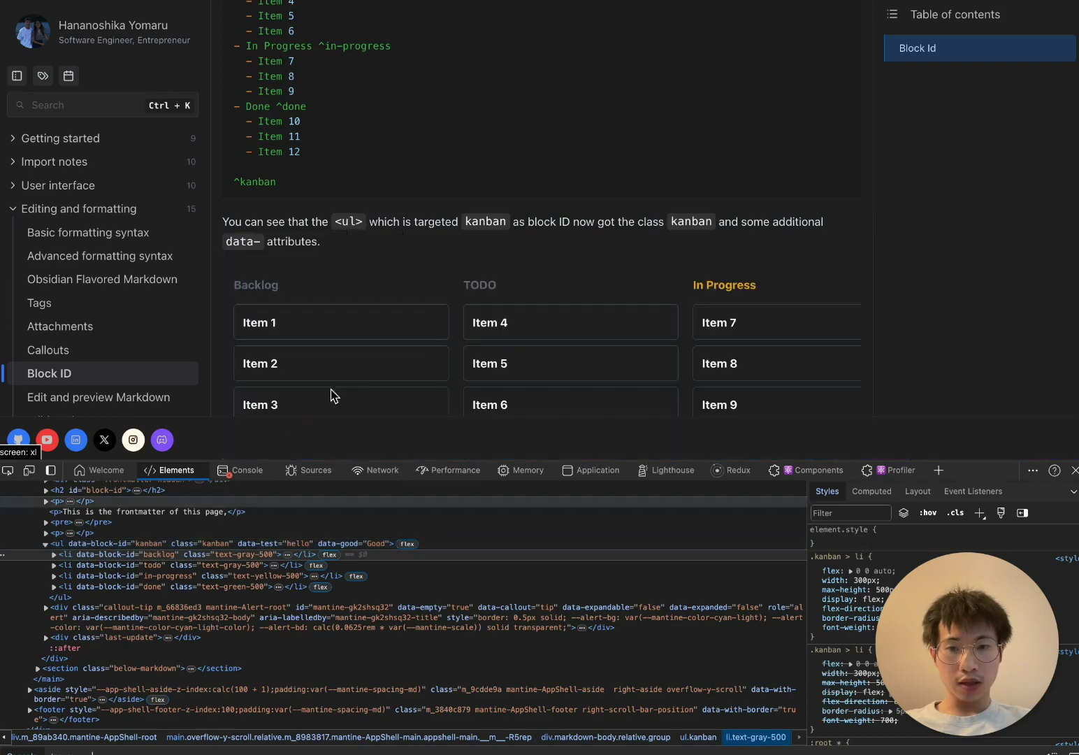
Scroll the page and kanban board to review the Backlog, TODO and In Progress columns.
{"action": "scroll", "coordinate": [350, 385], "scroll_direction": "down", "scroll_amount": 1}
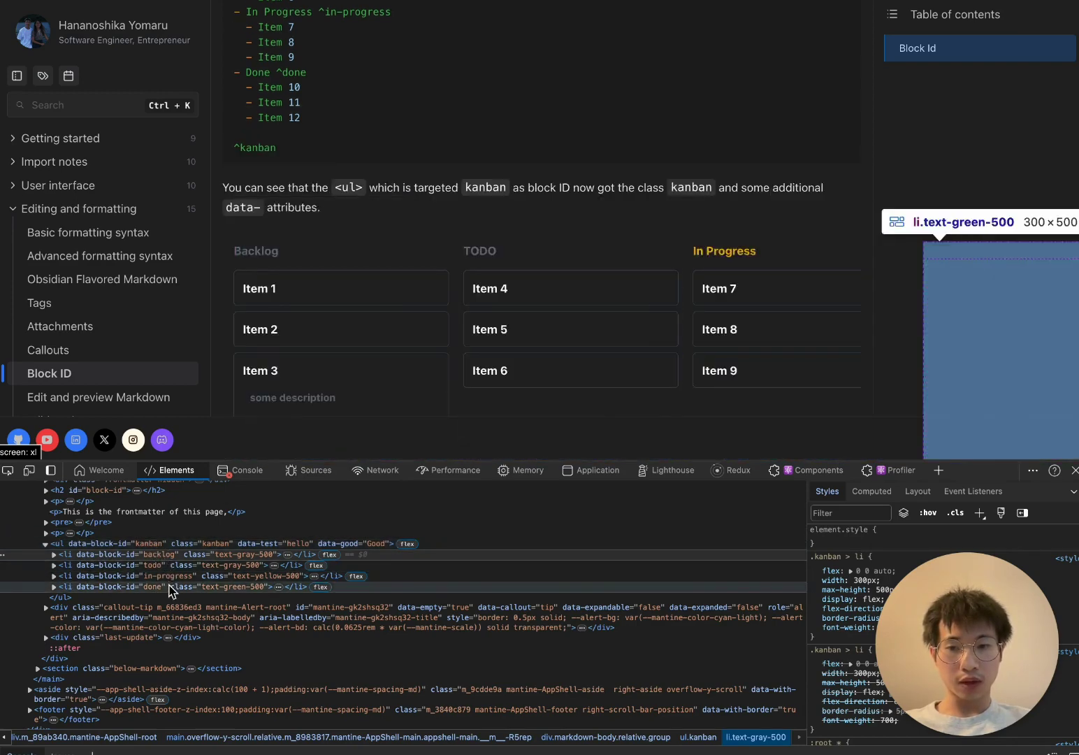
{"action": "scroll", "coordinate": [413, 345], "scroll_direction": "up", "scroll_amount": 2}
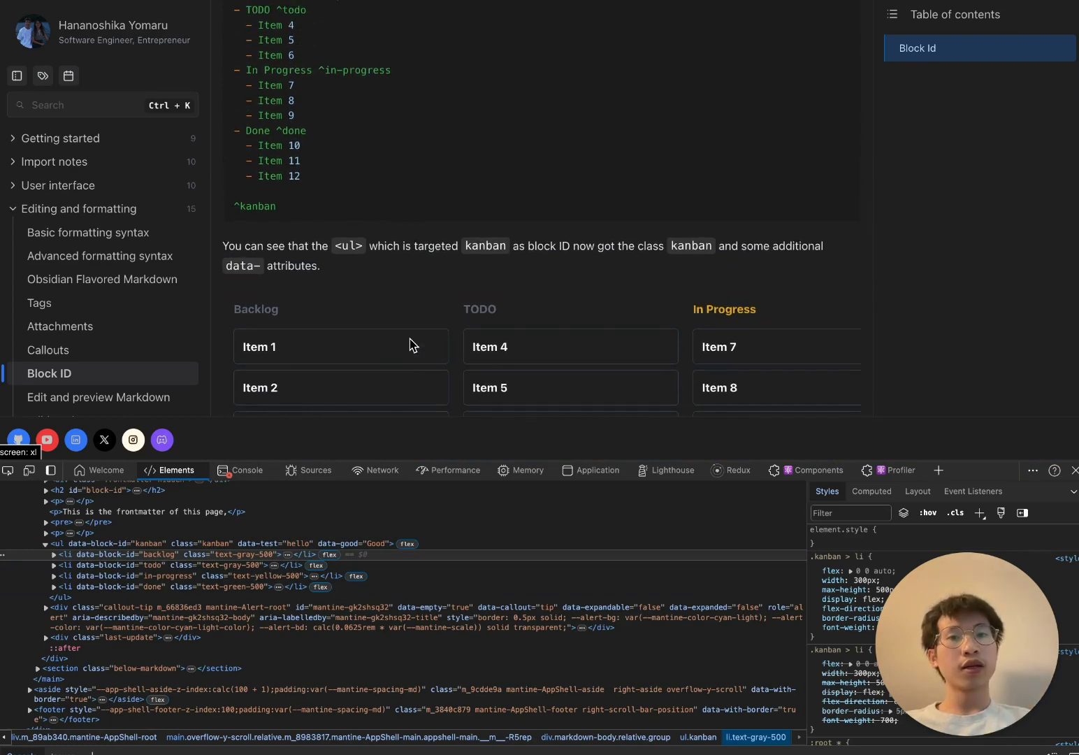
{"action": "scroll", "coordinate": [413, 345], "scroll_direction": "down", "scroll_amount": 1}
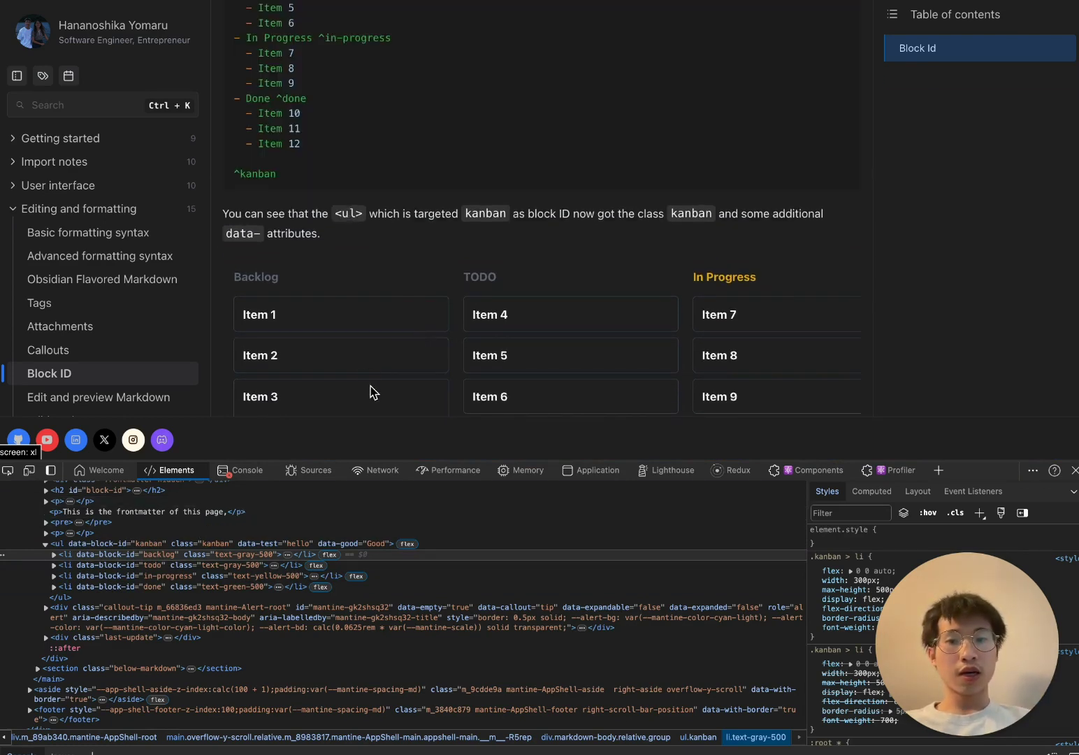
{"action": "scroll", "coordinate": [421, 296], "scroll_direction": "down", "scroll_amount": 5}
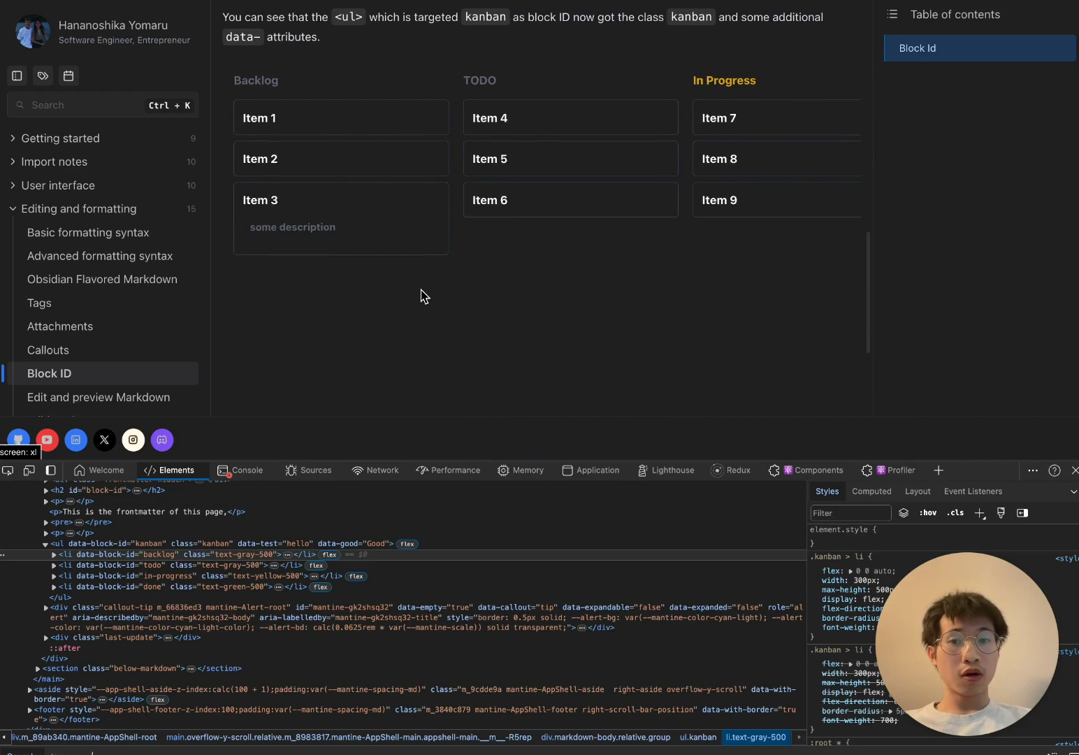
{"action": "scroll", "coordinate": [422, 297], "scroll_direction": "right", "scroll_amount": 5}
{"action": "scroll", "coordinate": [422, 296], "scroll_direction": "left", "scroll_amount": 5}
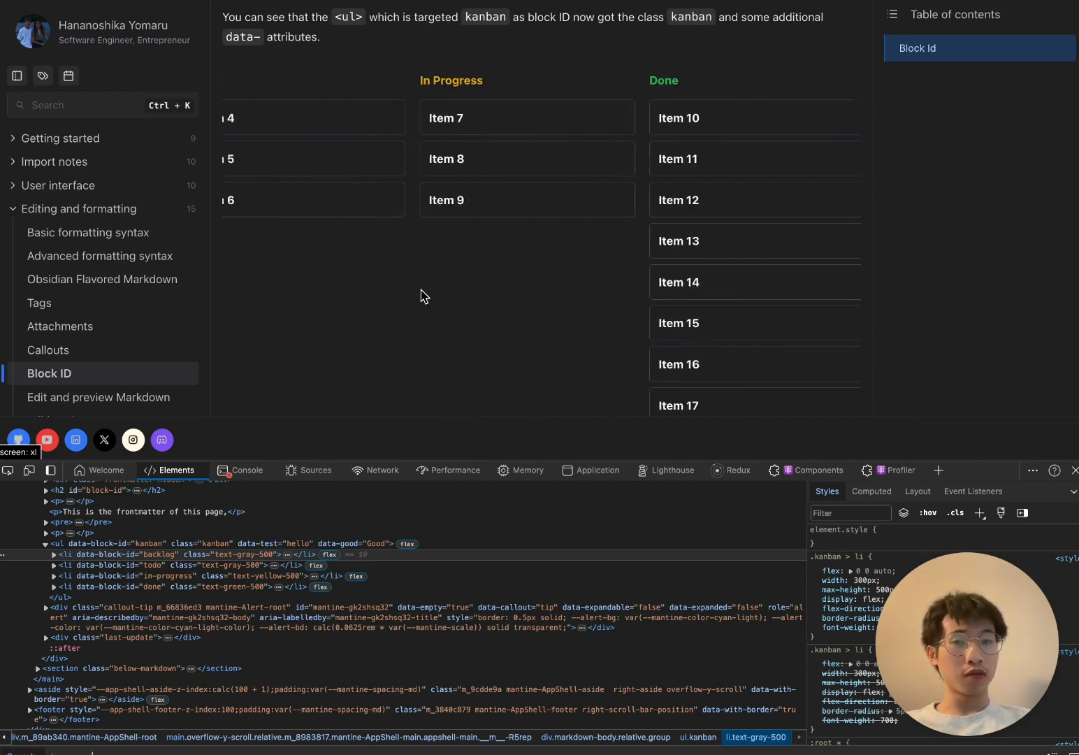
{"action": "scroll", "coordinate": [422, 296], "scroll_direction": "up", "scroll_amount": 2}
{"action": "scroll", "coordinate": [421, 296], "scroll_direction": "up", "scroll_amount": 1}
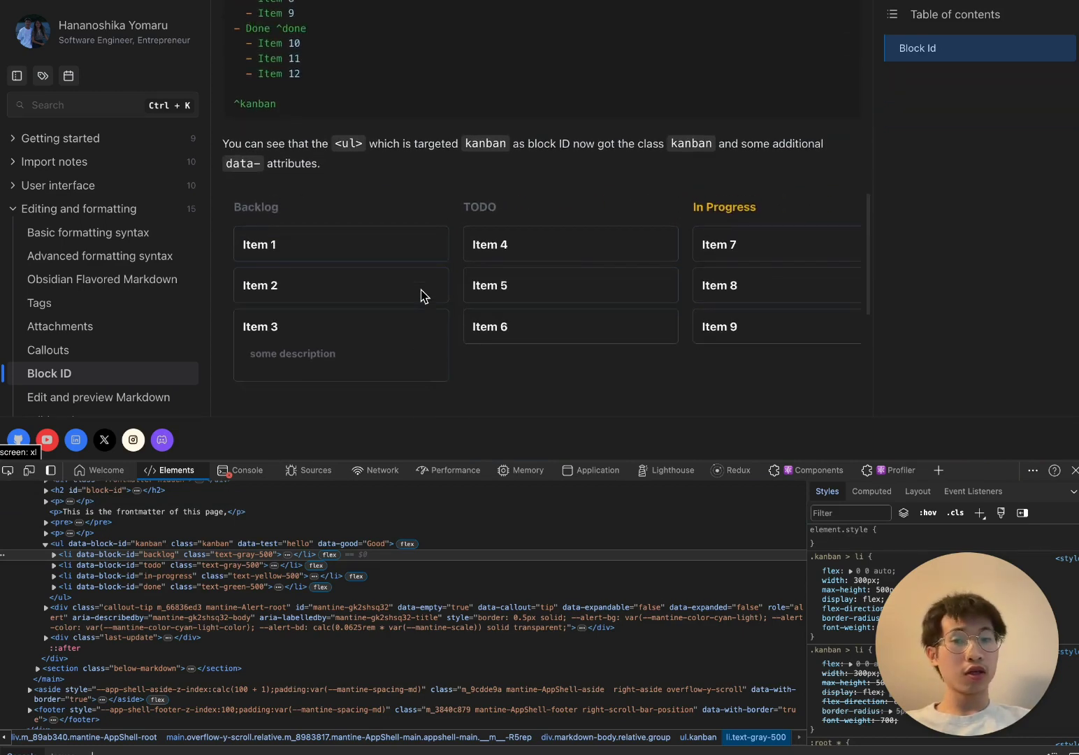
{"action": "scroll", "coordinate": [422, 296], "scroll_direction": "up", "scroll_amount": 1}
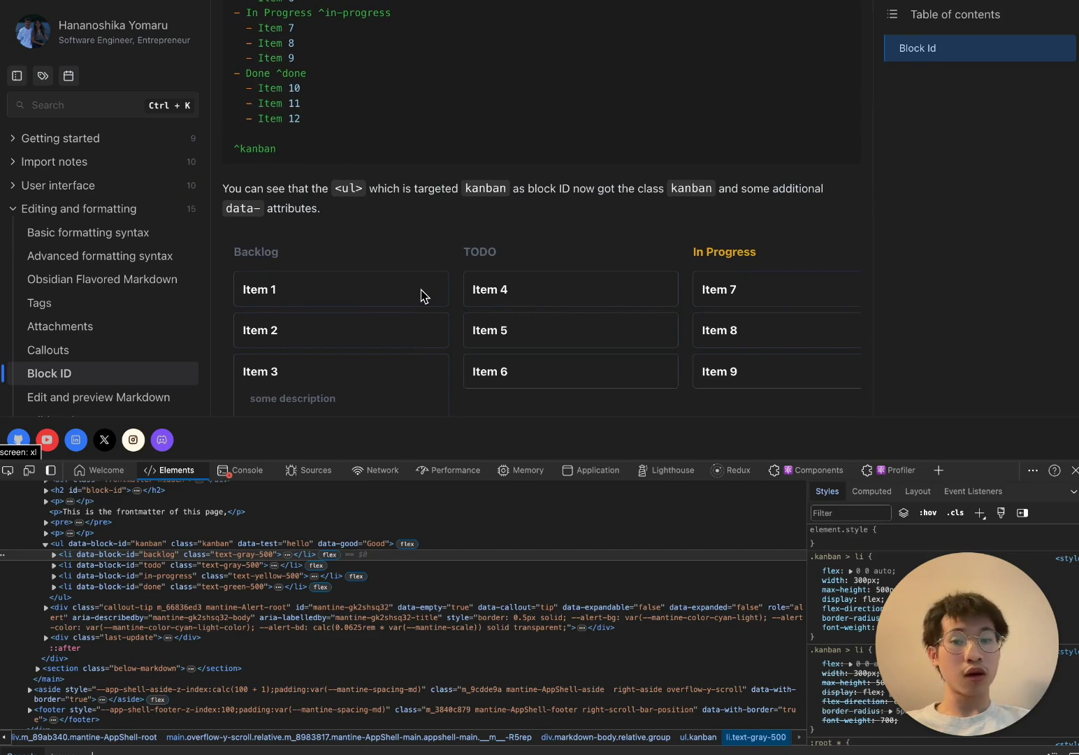
{"action": "scroll", "coordinate": [422, 296], "scroll_direction": "down", "scroll_amount": 1}
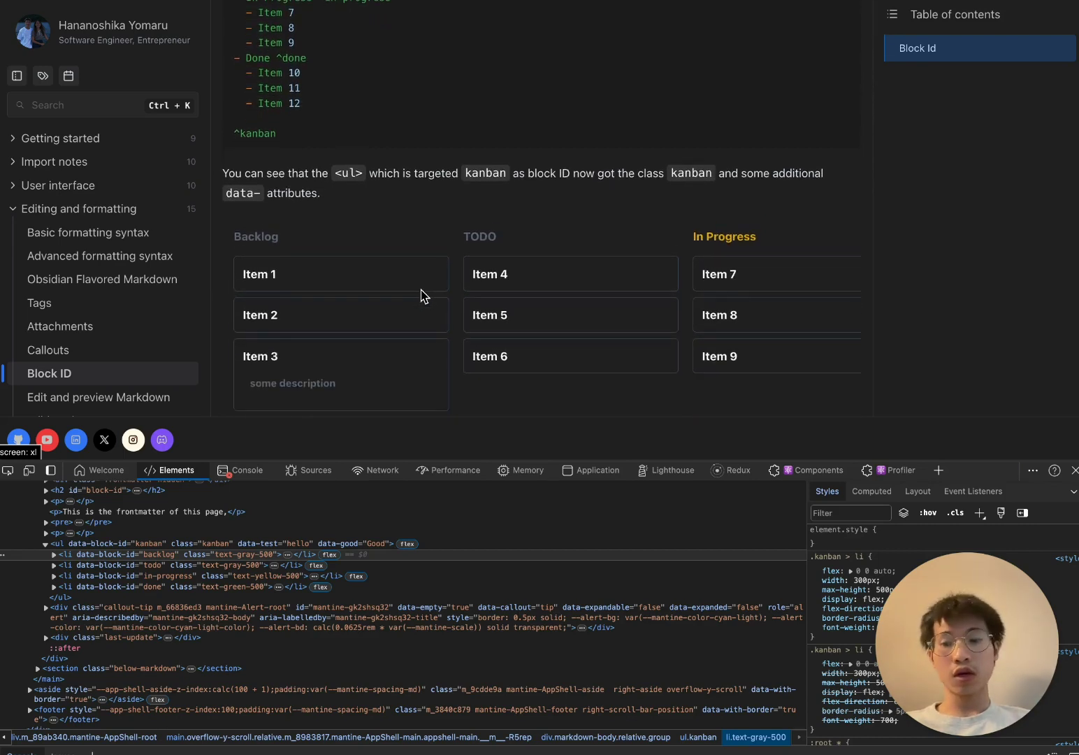
{"action": "scroll", "coordinate": [421, 297], "scroll_direction": "down", "scroll_amount": 1}
{"action": "scroll", "coordinate": [421, 296], "scroll_direction": "up", "scroll_amount": 1}
{"action": "scroll", "coordinate": [421, 296], "scroll_direction": "down", "scroll_amount": 4}
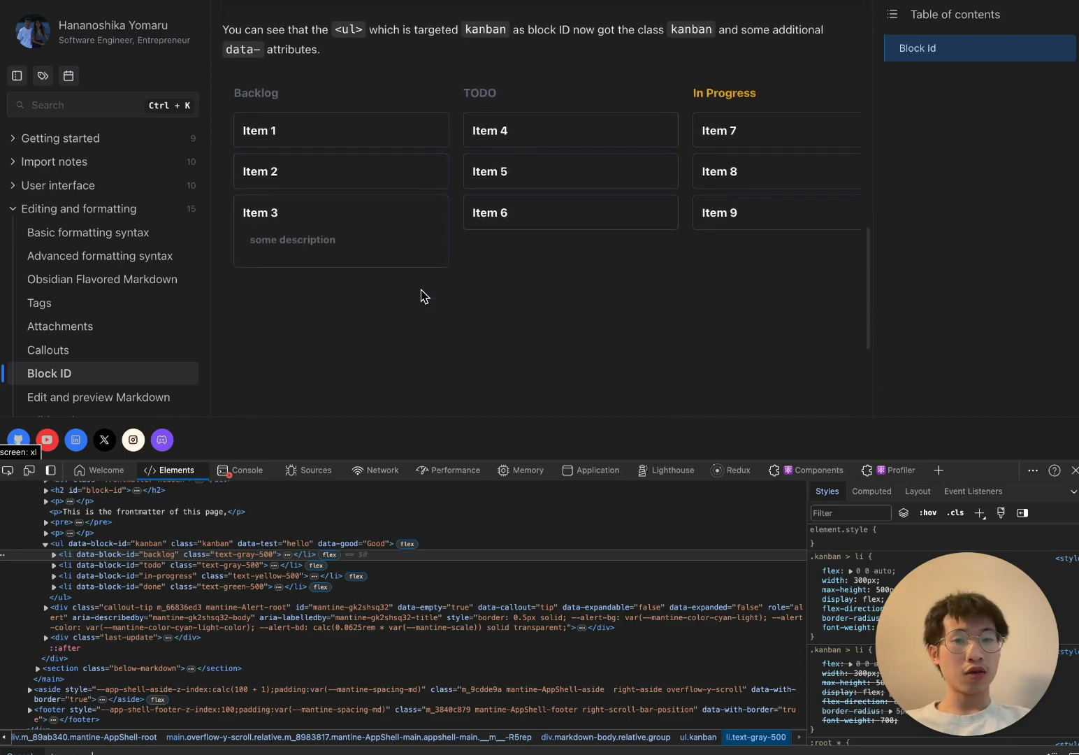
{"action": "scroll", "coordinate": [421, 297], "scroll_direction": "up", "scroll_amount": 10}
Select the kanban block settings in the page's frontmatter, then clear the selection.
{"action": "left_click_drag", "start_coordinate": [282, 100], "coordinate": [454, 253]}
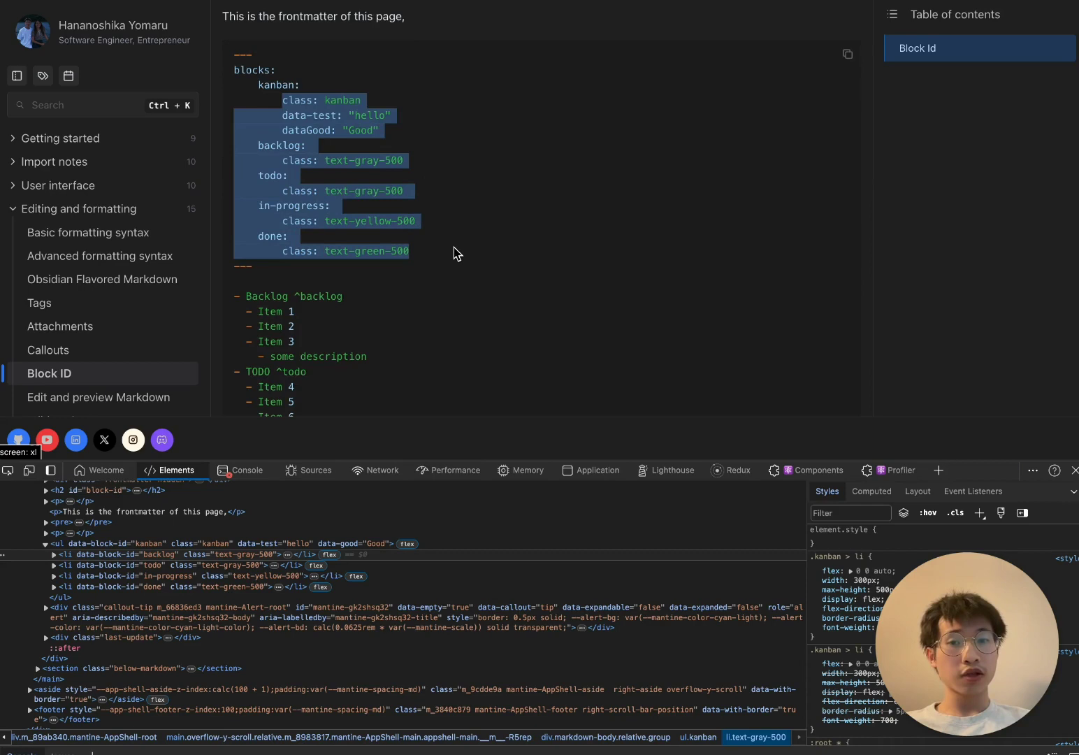
{"action": "scroll", "coordinate": [454, 253], "scroll_direction": "down", "scroll_amount": 2}
{"action": "scroll", "coordinate": [455, 253], "scroll_direction": "up", "scroll_amount": 1}
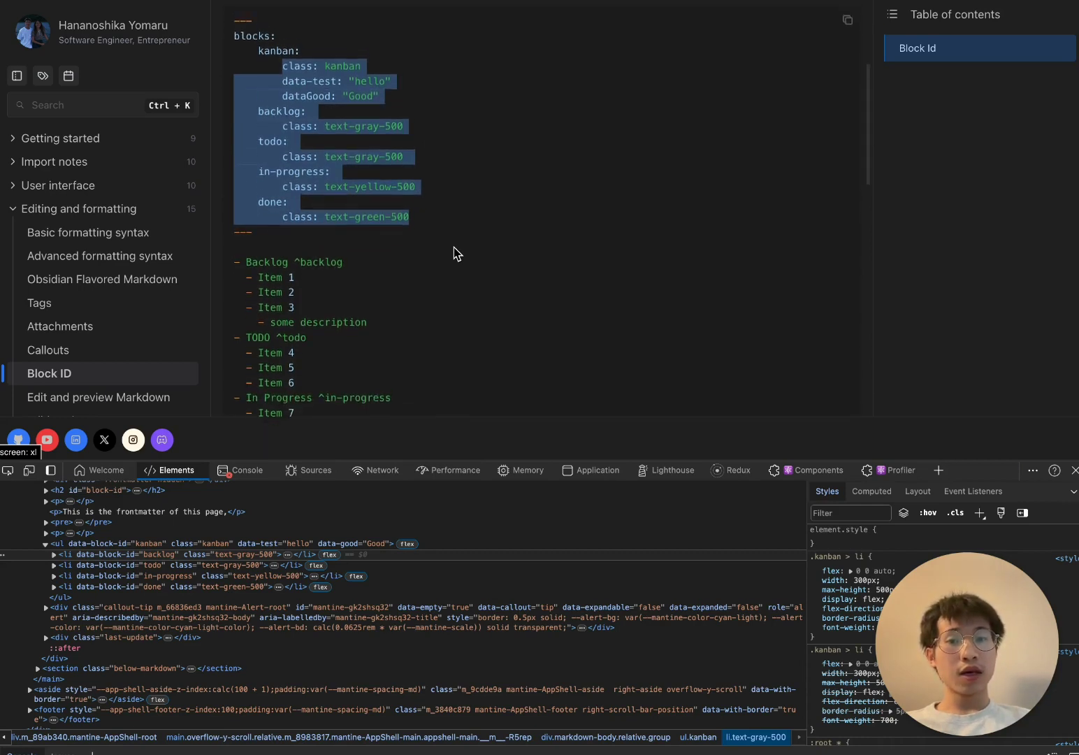
{"action": "scroll", "coordinate": [454, 253], "scroll_direction": "down", "scroll_amount": 1}
{"action": "scroll", "coordinate": [392, 259], "scroll_direction": "up", "scroll_amount": 1}
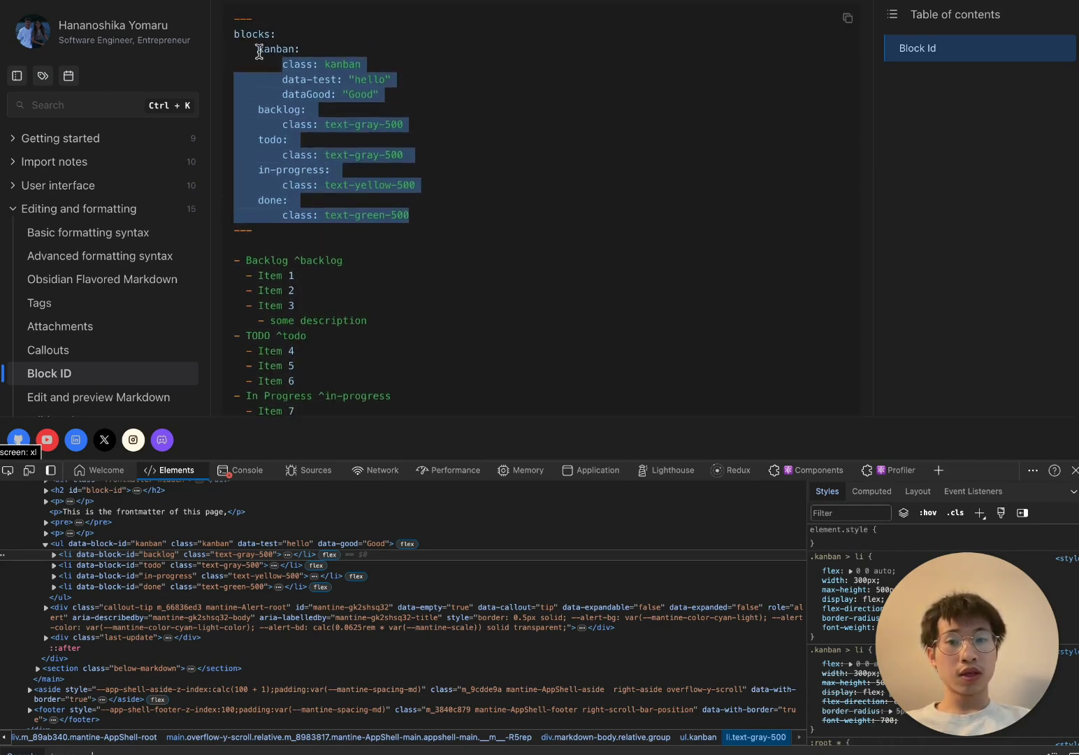
{"action": "left_click_drag", "start_coordinate": [258, 49], "coordinate": [420, 216]}
{"action": "left_click", "coordinate": [474, 222]}
Highlight the 'class: kanban' line in the frontmatter code block.
{"action": "scroll", "coordinate": [474, 222], "scroll_direction": "down", "scroll_amount": 2}
{"action": "scroll", "coordinate": [474, 222], "scroll_direction": "up", "scroll_amount": 1}
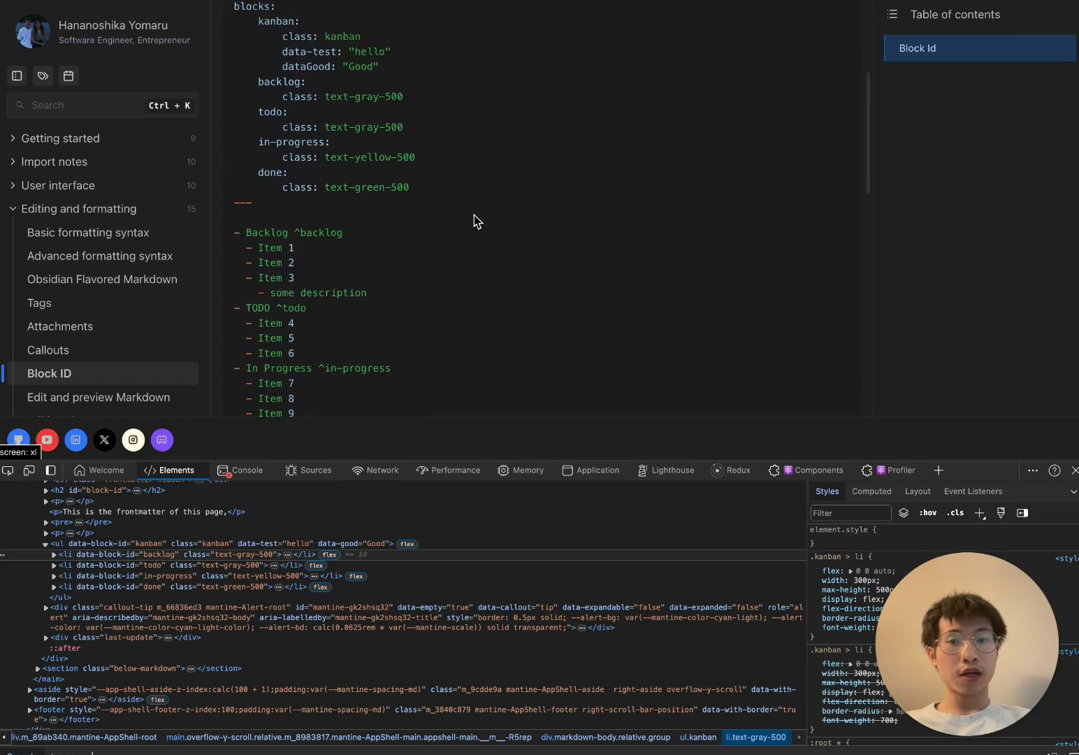
{"action": "left_click_drag", "start_coordinate": [282, 35], "coordinate": [418, 40]}
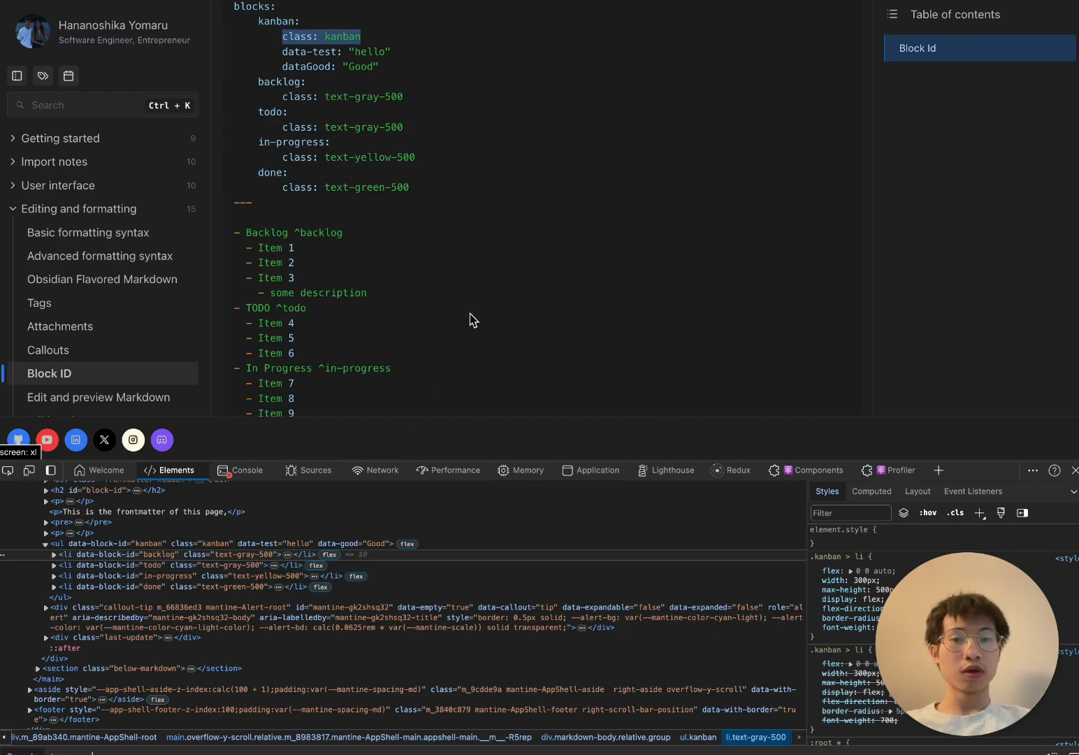
Scroll down to the kanban board and sideways through its columns to reach Done.
{"action": "scroll", "coordinate": [494, 312], "scroll_direction": "down", "scroll_amount": 5}
{"action": "scroll", "coordinate": [494, 312], "scroll_direction": "left", "scroll_amount": 5}
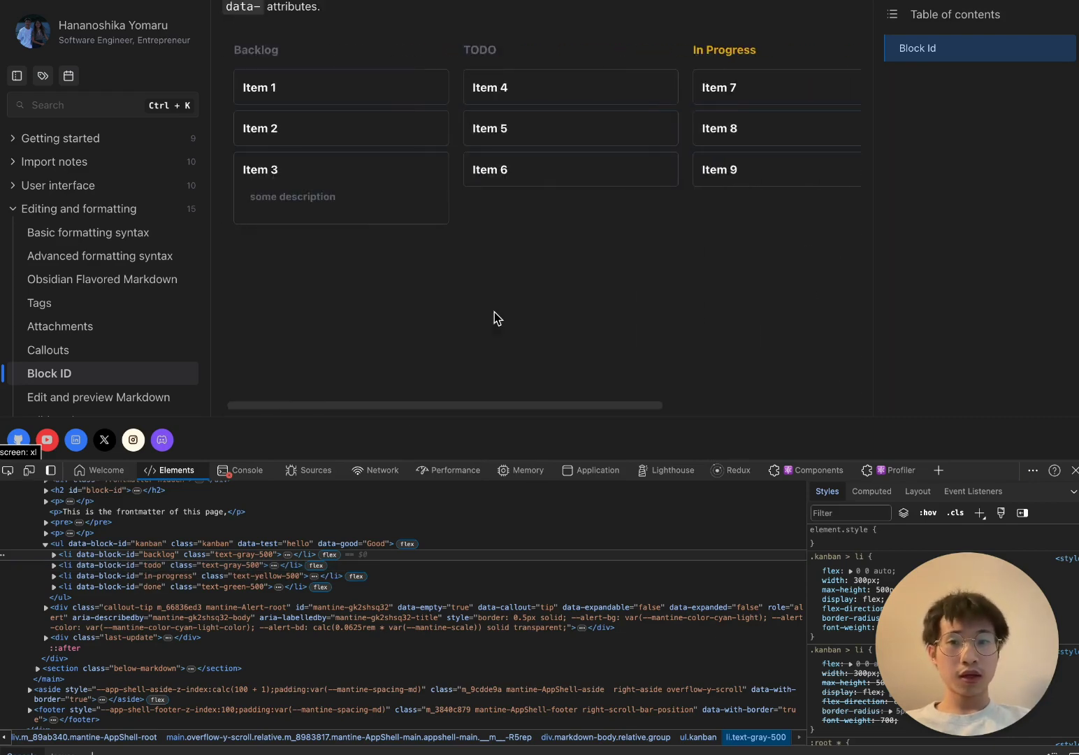
{"action": "scroll", "coordinate": [494, 312], "scroll_direction": "up", "scroll_amount": 1}
{"action": "scroll", "coordinate": [495, 312], "scroll_direction": "down", "scroll_amount": 2}
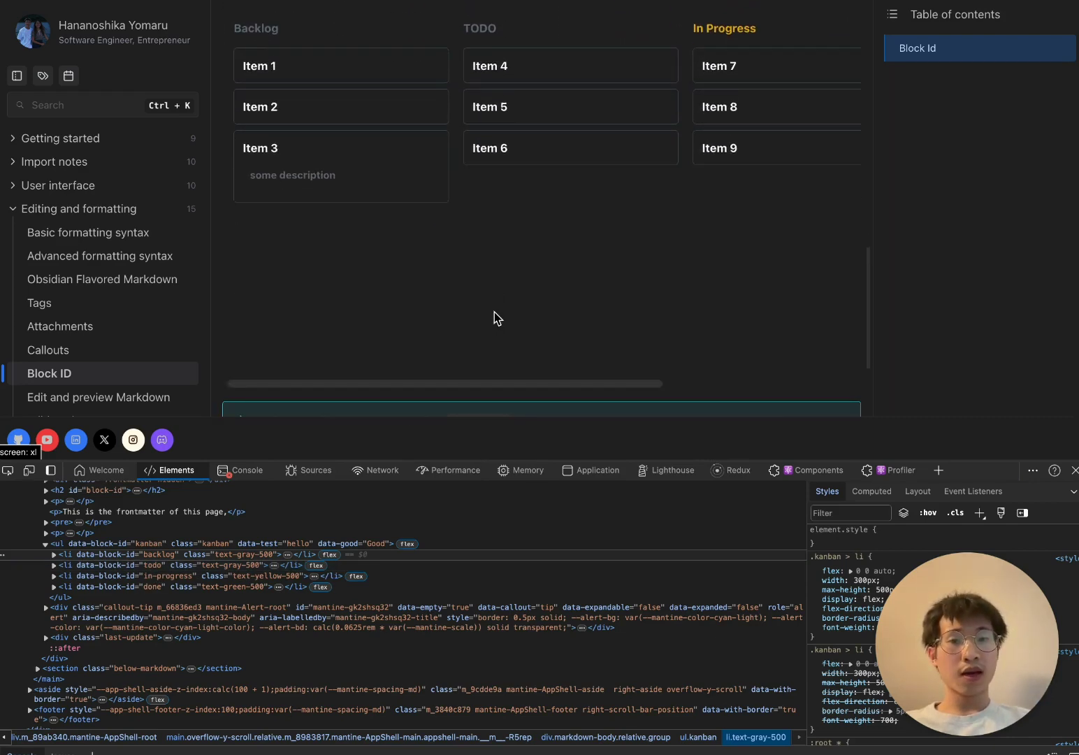
{"action": "scroll", "coordinate": [494, 312], "scroll_direction": "right", "scroll_amount": 5}
{"action": "scroll", "coordinate": [495, 312], "scroll_direction": "left", "scroll_amount": 4}
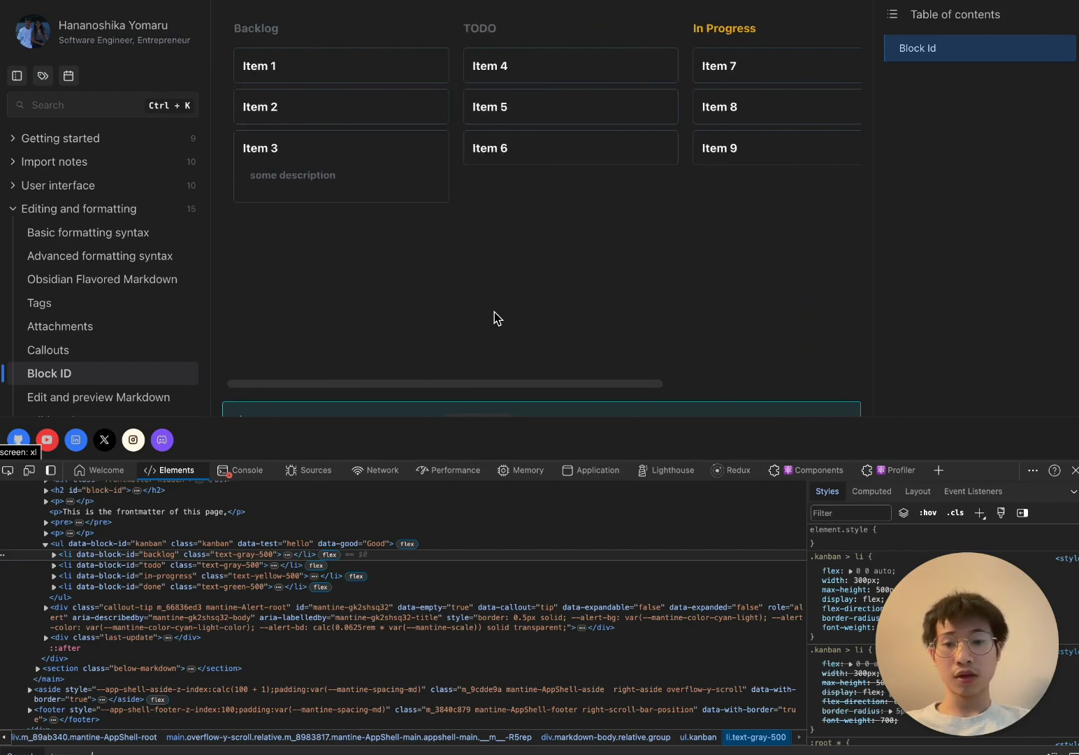
{"action": "scroll", "coordinate": [494, 311], "scroll_direction": "right", "scroll_amount": 5}
{"action": "scroll", "coordinate": [658, 265], "scroll_direction": "down", "scroll_amount": 2}
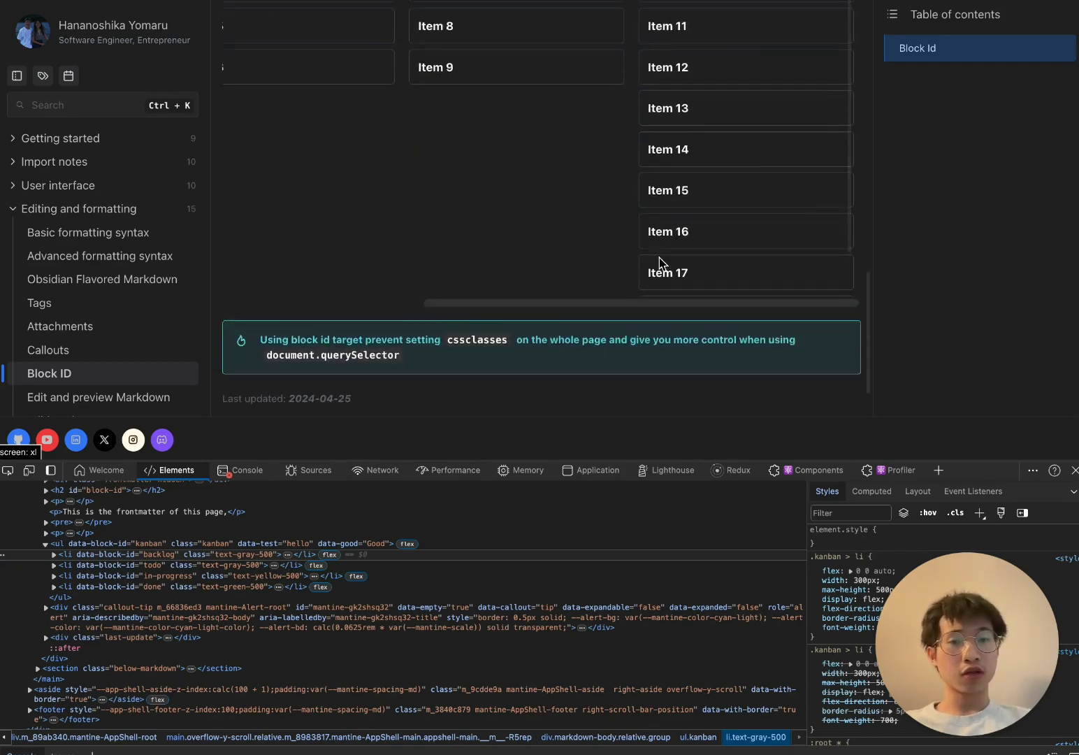
{"action": "scroll", "coordinate": [659, 258], "scroll_direction": "up", "scroll_amount": 3}
{"action": "scroll", "coordinate": [699, 269], "scroll_direction": "down", "scroll_amount": 1}
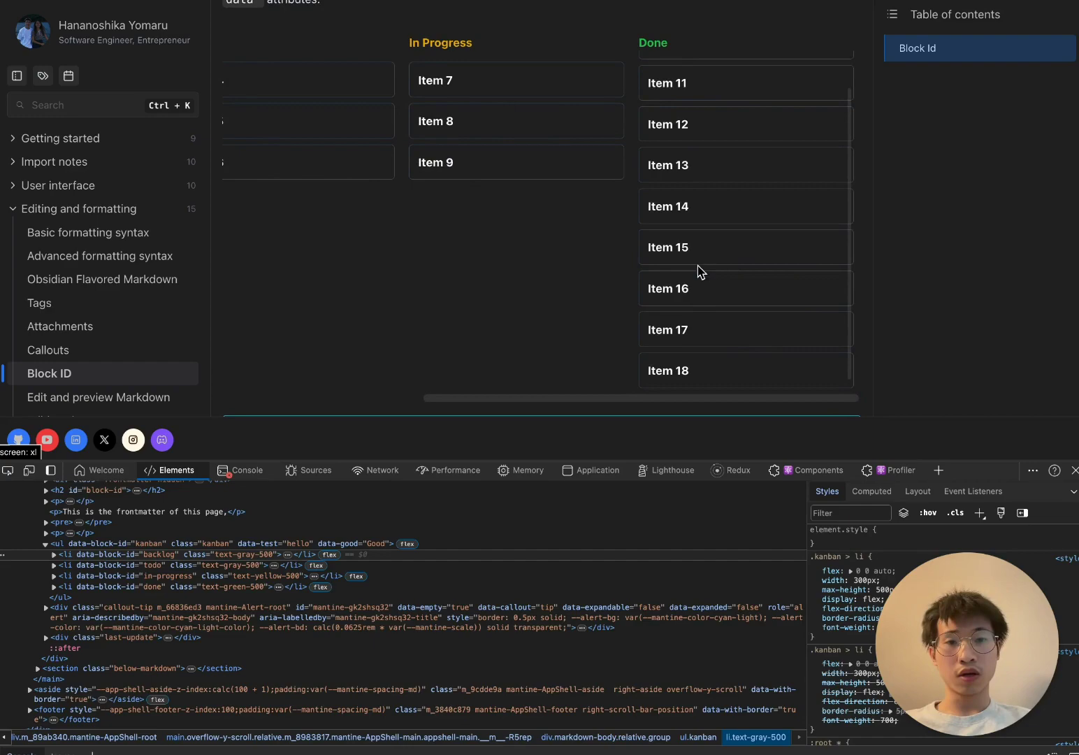
Shrink the browser window with Ctrl+Alt+Left and drag it narrower to test the layout.
{"action": "key", "text": "ctrl+alt+Left"}
{"action": "scroll", "coordinate": [453, 265], "scroll_direction": "up", "scroll_amount": 1}
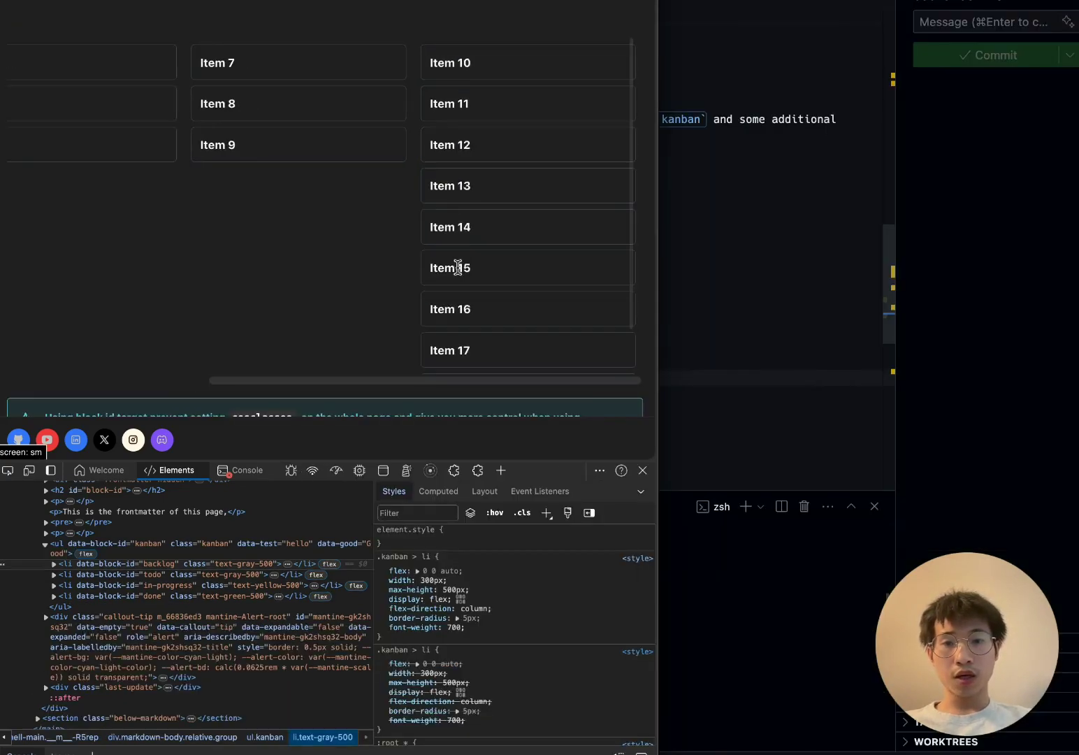
{"action": "scroll", "coordinate": [321, 169], "scroll_direction": "up", "scroll_amount": 3}
{"action": "left_click_drag", "start_coordinate": [569, 211], "coordinate": [493, 209]}
{"action": "scroll", "coordinate": [287, 285], "scroll_direction": "left", "scroll_amount": 3}
{"action": "scroll", "coordinate": [287, 284], "scroll_direction": "right", "scroll_amount": 3}
{"action": "scroll", "coordinate": [286, 285], "scroll_direction": "down", "scroll_amount": 2}
Restore the window to full width, close developer tools and return to the page top.
{"action": "key", "text": "ctrl+alt+Return"}
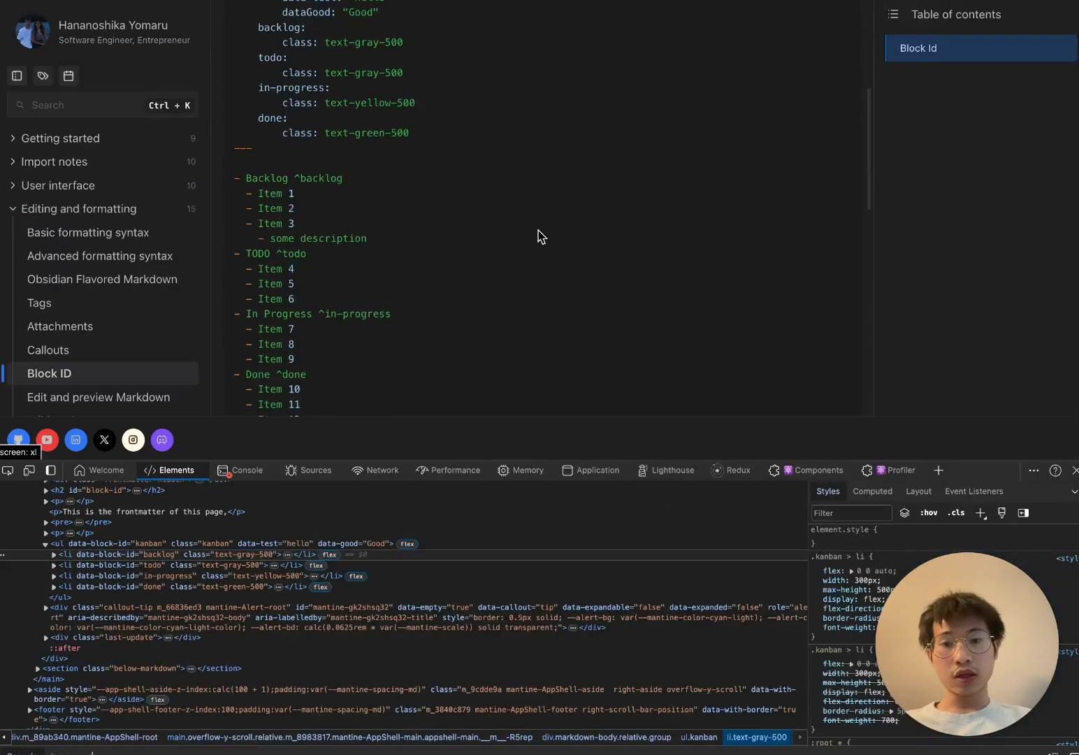
{"action": "scroll", "coordinate": [539, 235], "scroll_direction": "down", "scroll_amount": 5}
{"action": "scroll", "coordinate": [538, 235], "scroll_direction": "down", "scroll_amount": 10}
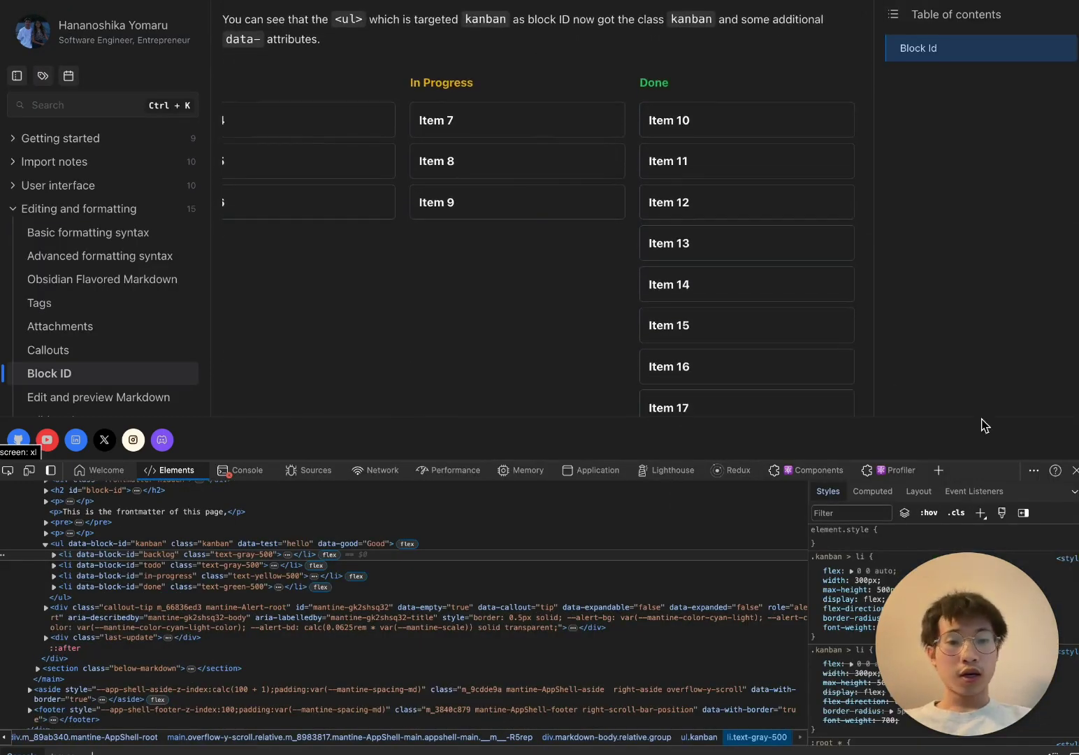
{"action": "left_click", "coordinate": [1075, 469]}
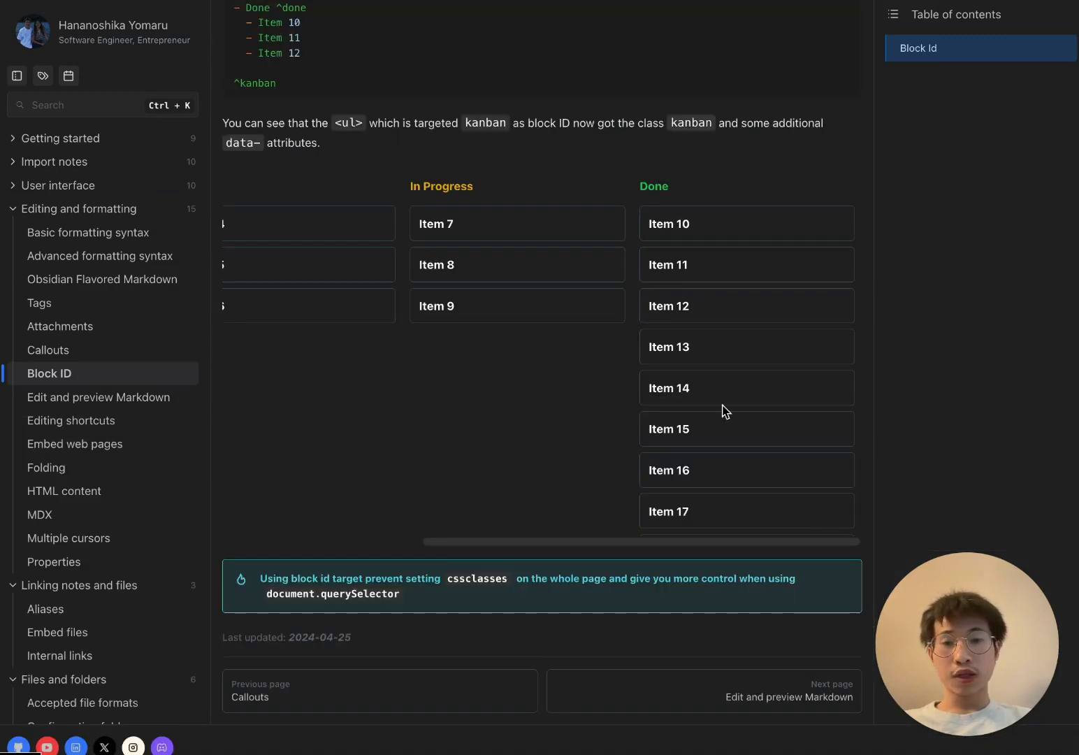
{"action": "scroll", "coordinate": [726, 411], "scroll_direction": "up", "scroll_amount": 20}
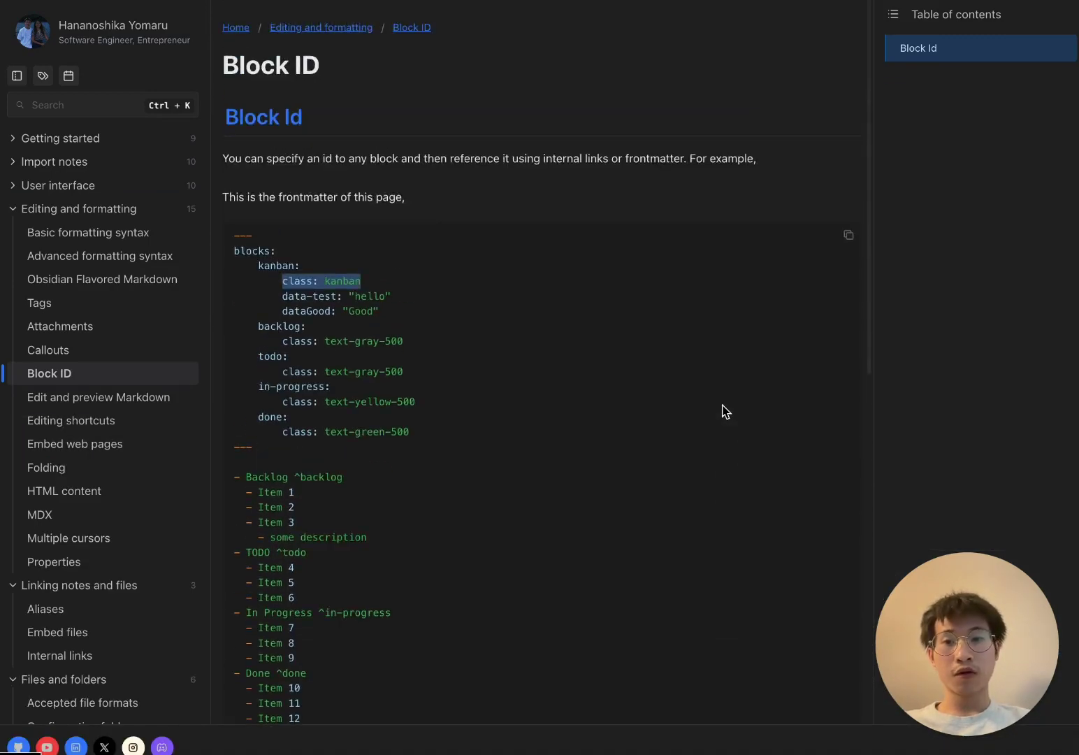